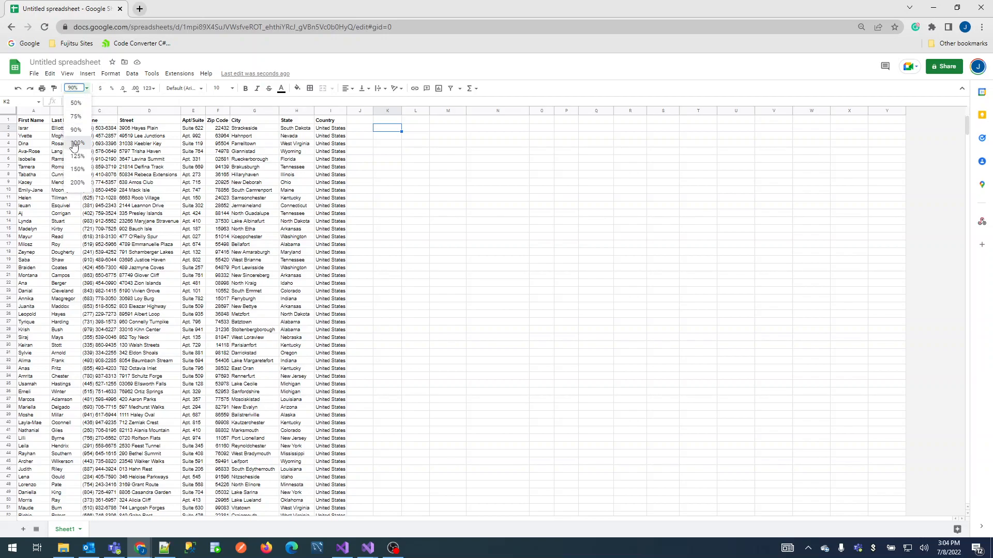
# - Set the sheet zoom to 100% and examine how far down the contact data extends
pyautogui.click(74, 144)
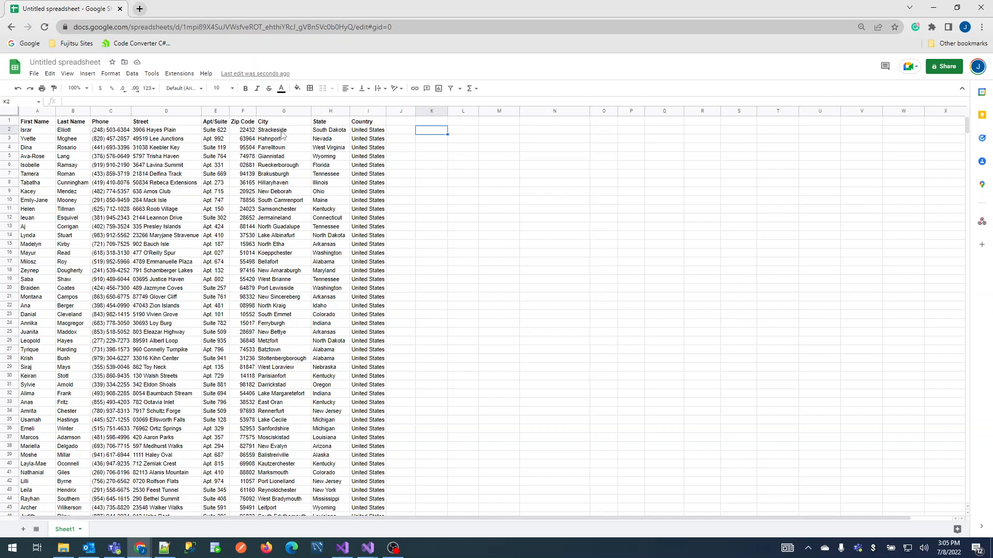
pyautogui.click(195, 165)
pyautogui.press('Left')
pyautogui.hotkey('ctrl', 'Down')
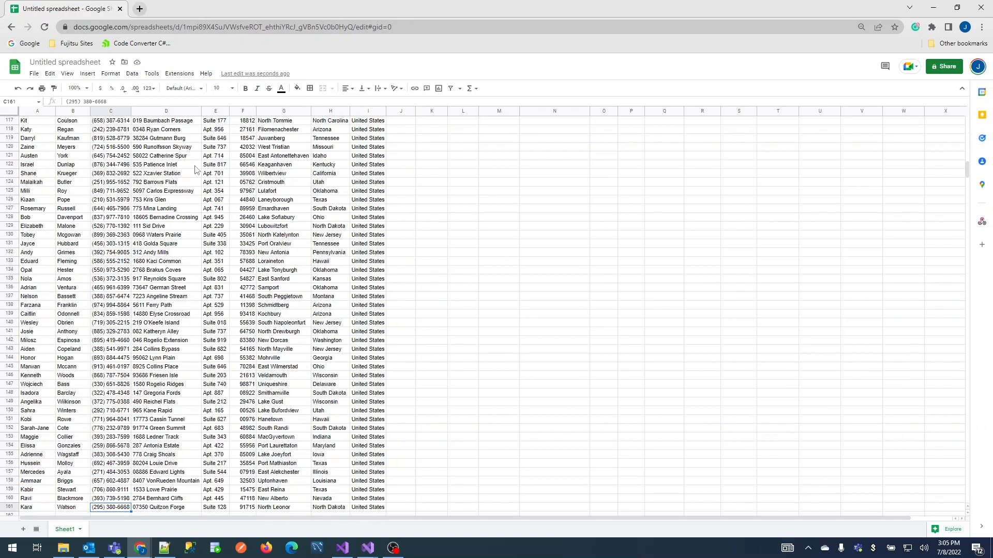
pyautogui.press('Down')
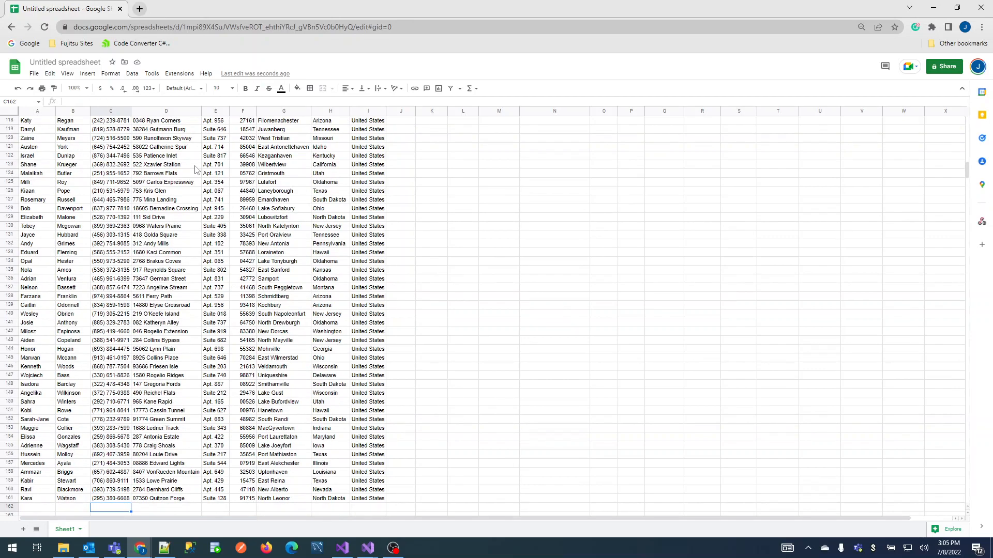
pyautogui.press('Up')
pyautogui.hotkey('ctrl', 'Up')
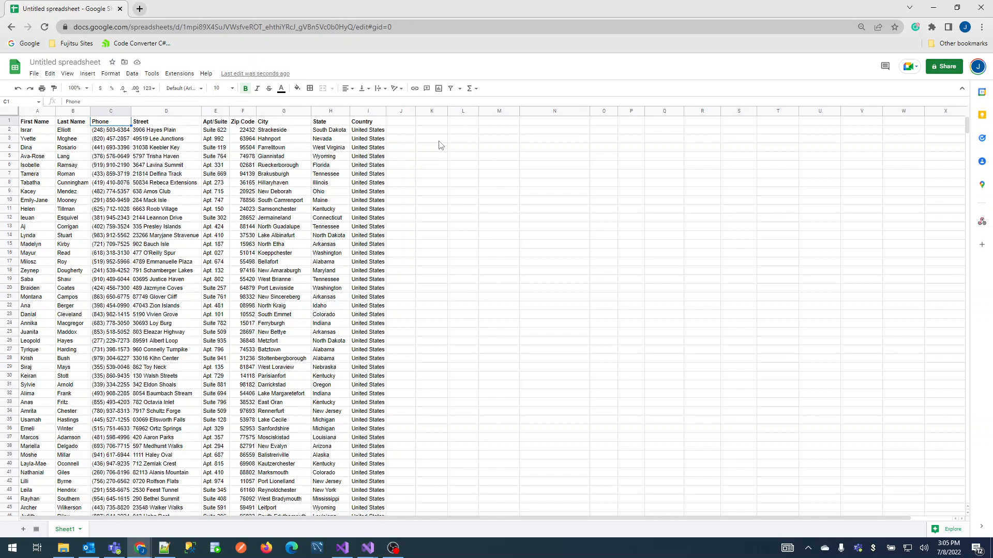
# - Start a QUERY formula in cell K1 with columns A:I as its data range
pyautogui.click(434, 124)
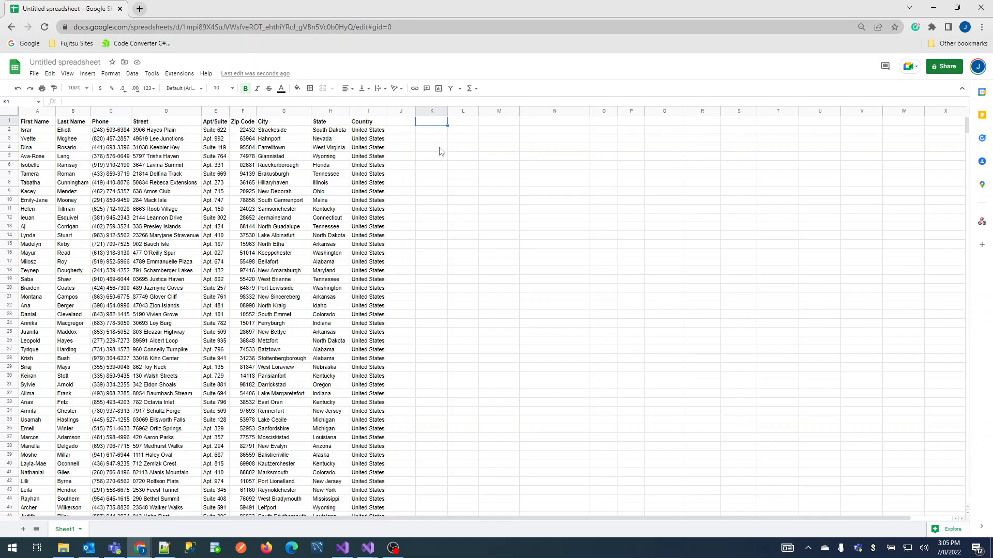
pyautogui.write('=')
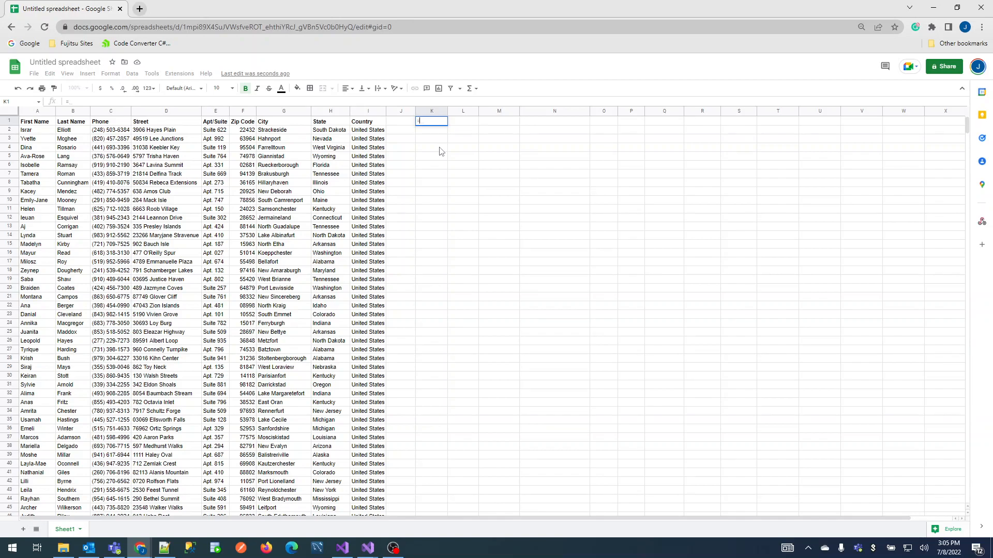
pyautogui.write('q')
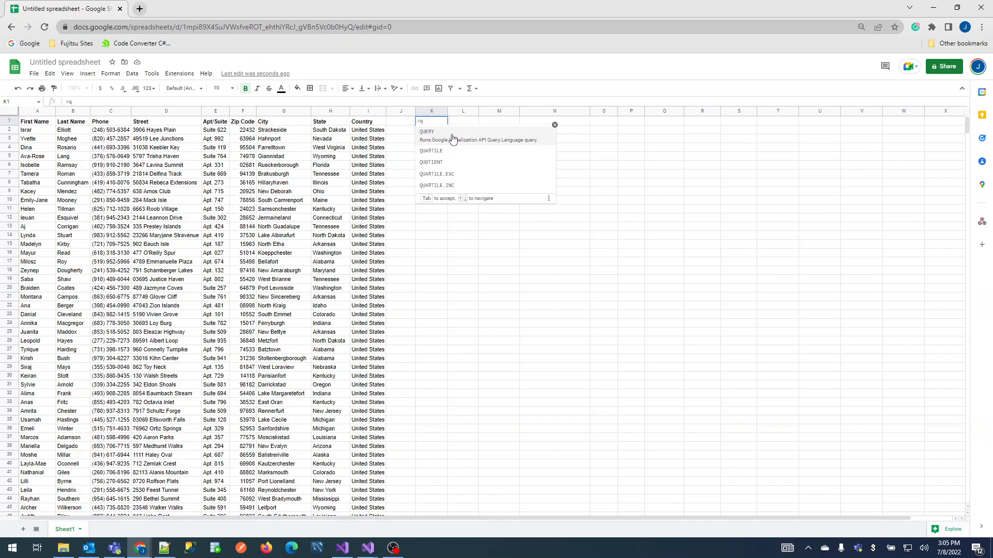
pyautogui.click(453, 135)
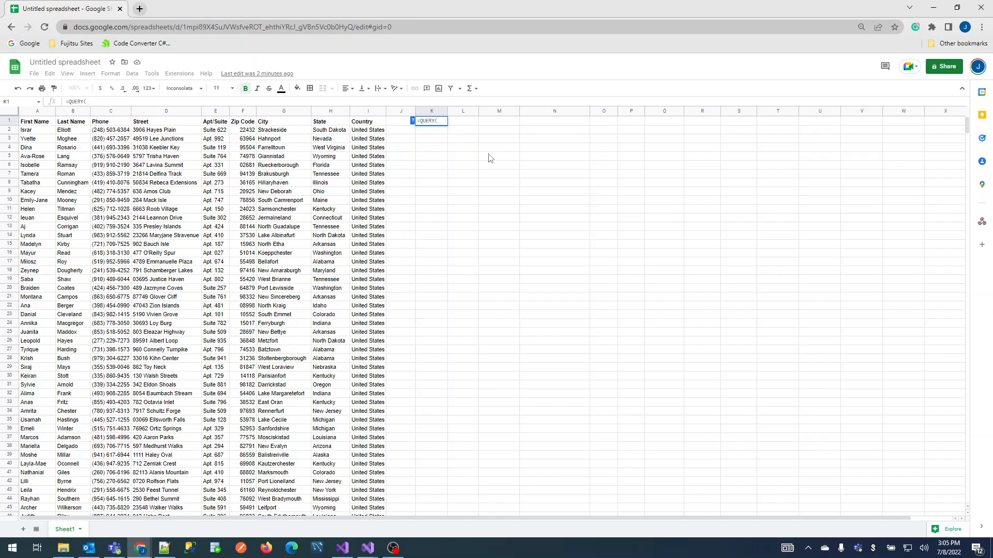
pyautogui.moveTo(366, 114); pyautogui.dragTo(33, 114)
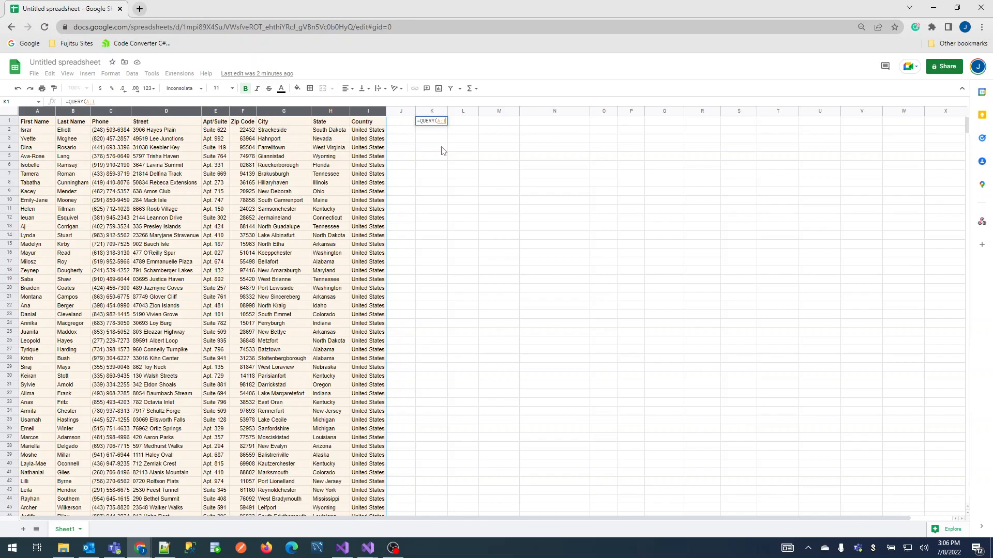
pyautogui.write(',')
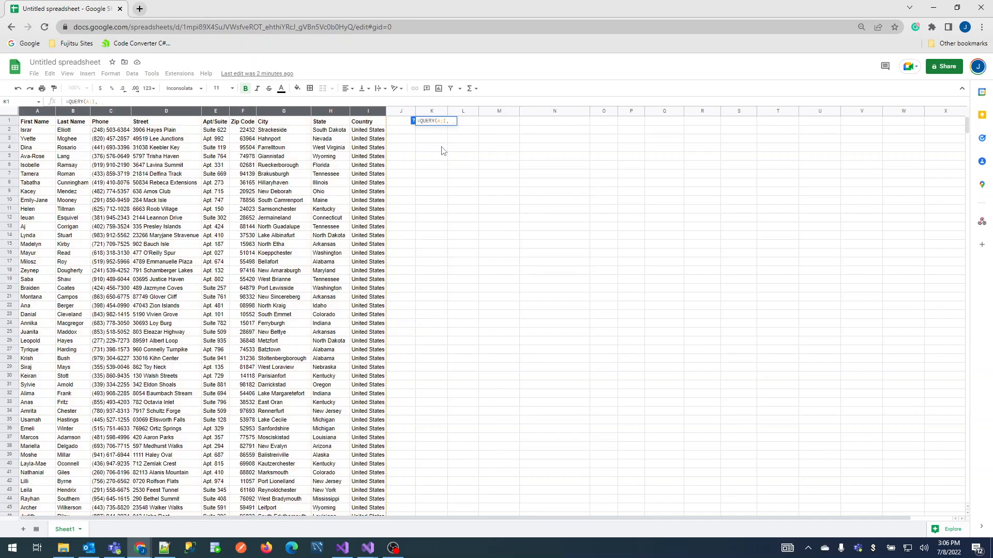
# - Complete the formula with the query string "Select * where H = 'South Dakota'" and enter it
pyautogui.write(' "')
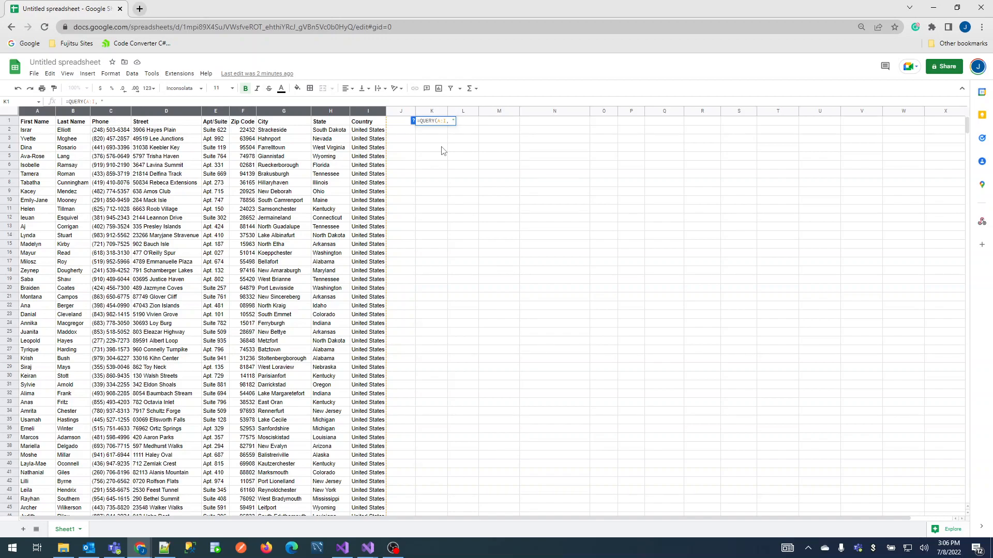
pyautogui.write('Sec')
pyautogui.press('BackSpace')
pyautogui.write('lc')
pyautogui.write('ct')
pyautogui.write(' *')
pyautogui.write('where')
pyautogui.write(' H')
pyautogui.write(' = ')
pyautogui.write("'")
pyautogui.write('S')
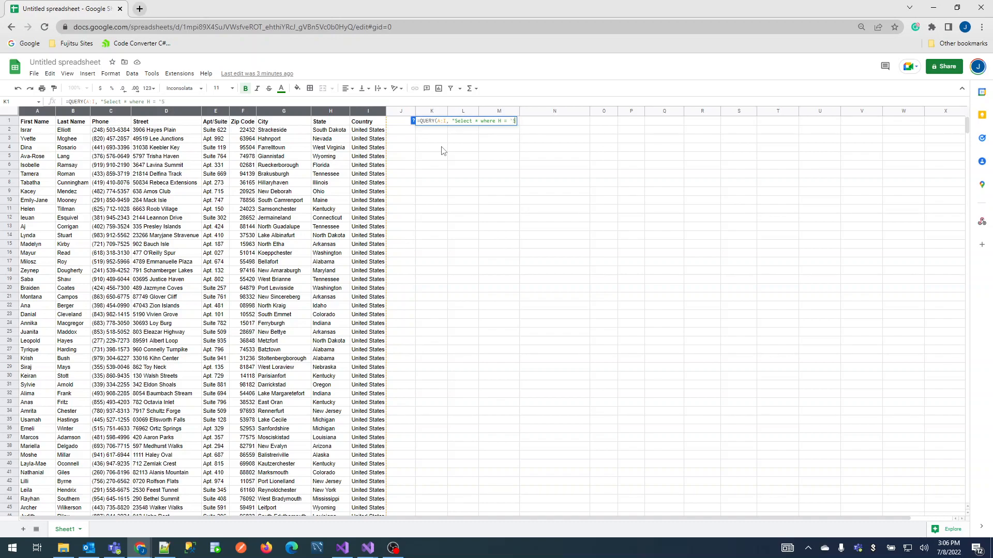
pyautogui.write('outh Dakota\'")')
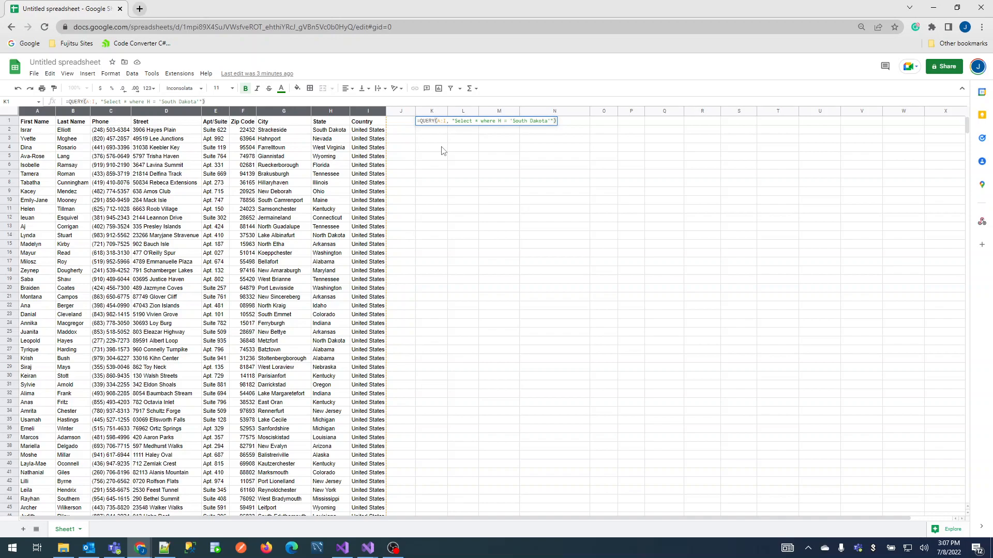
pyautogui.press('Return')
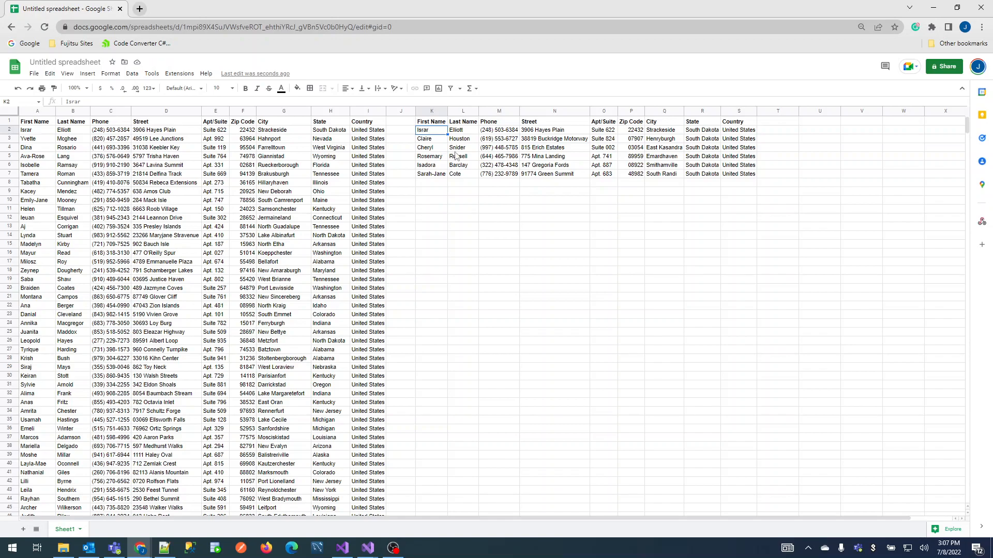
# - Extend the K1 query with "order by B" after the South Dakota condition to sort by last name
pyautogui.click(431, 123)
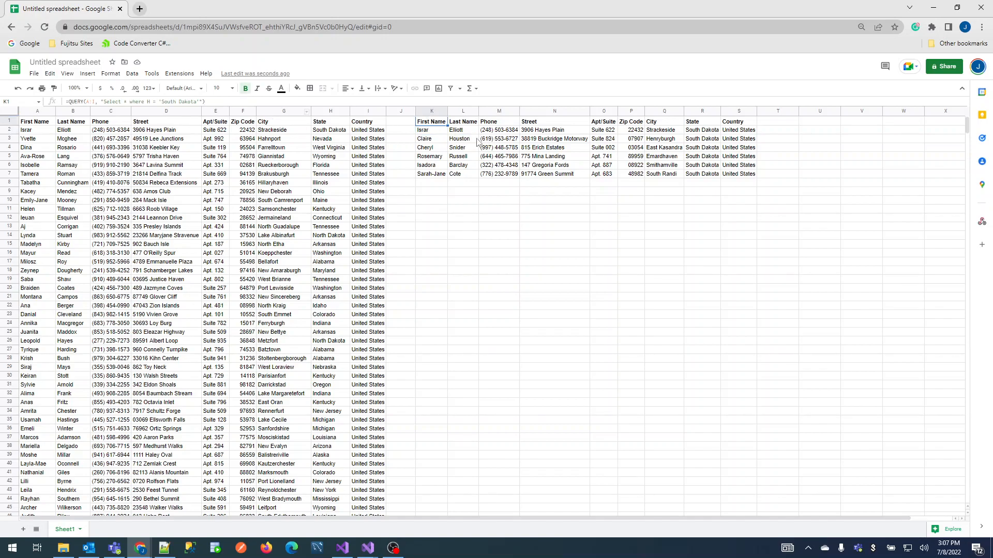
pyautogui.click(201, 102)
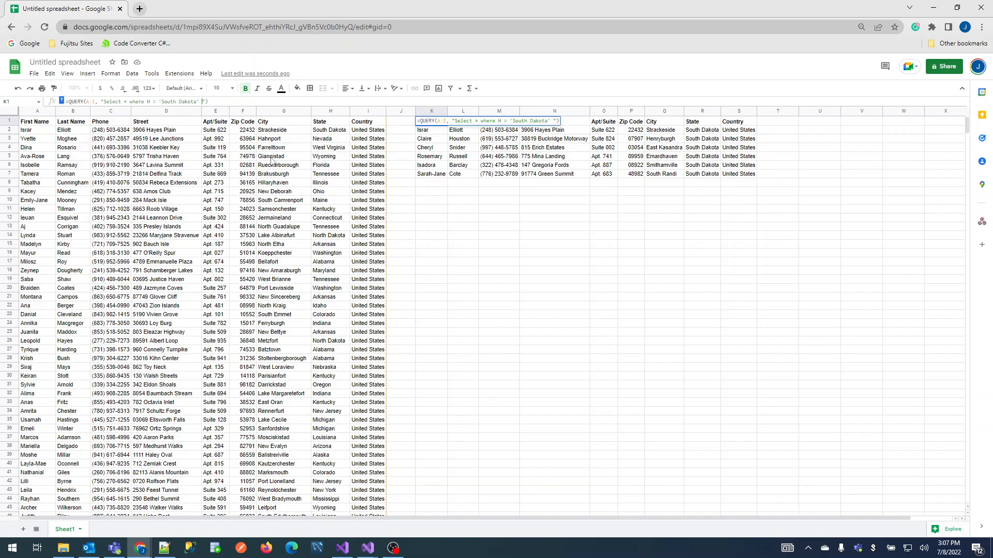
pyautogui.write('oerd')
pyautogui.press('BackSpace')
pyautogui.press('BackSpace')
pyautogui.press('BackSpace')
pyautogui.write('d')
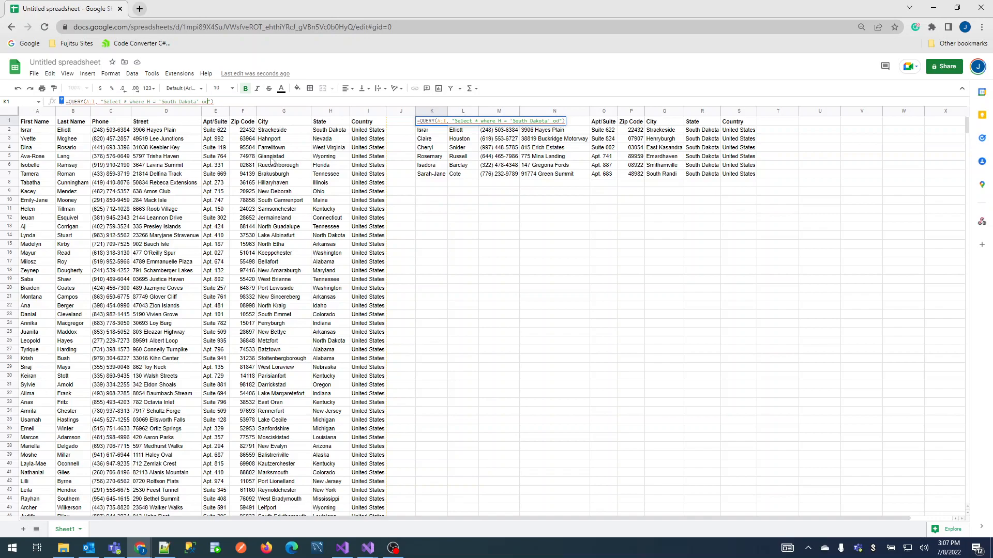
pyautogui.press('BackSpace')
pyautogui.write('rder by B')
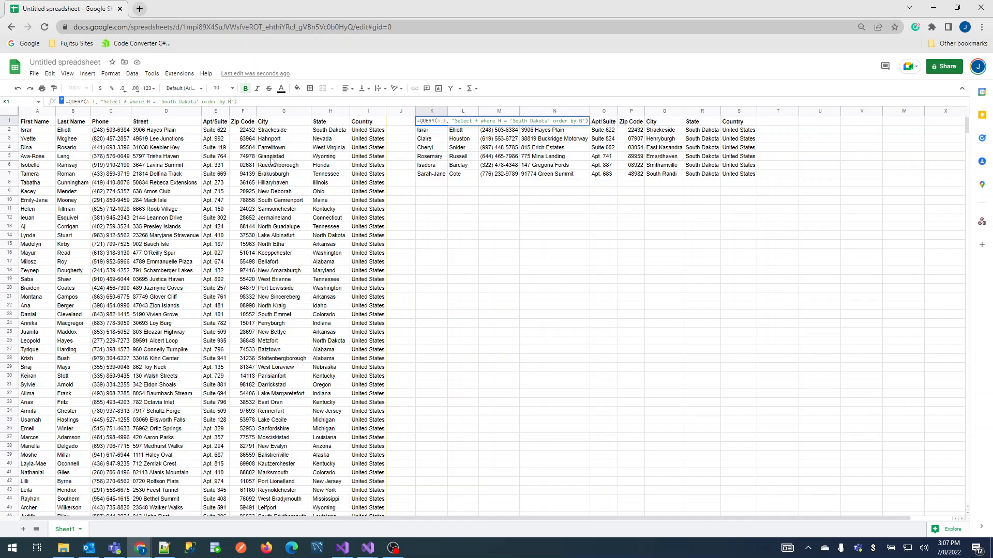
pyautogui.press('Return')
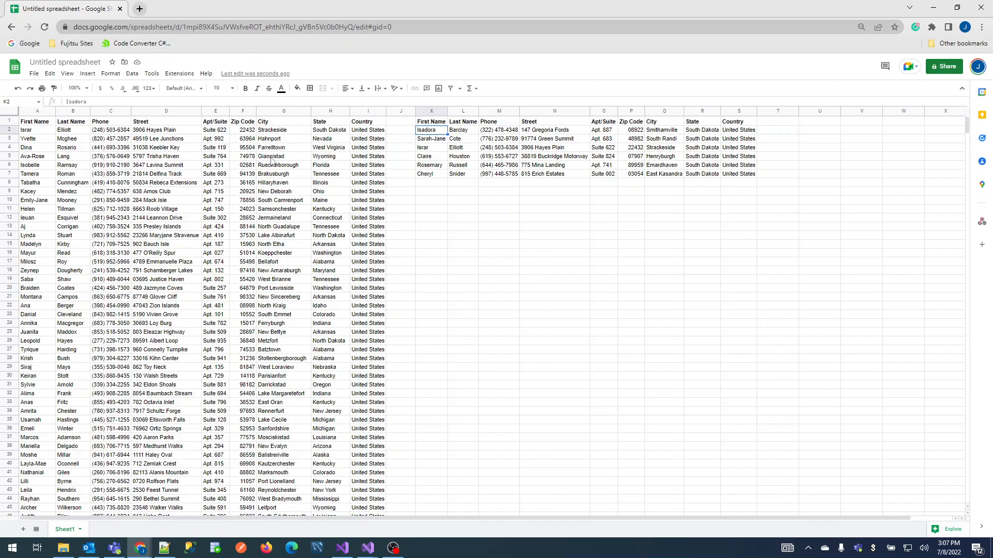
# - Add "desc" after "order by B" in the K1 query to sort last names in descending order
pyautogui.press('Up')
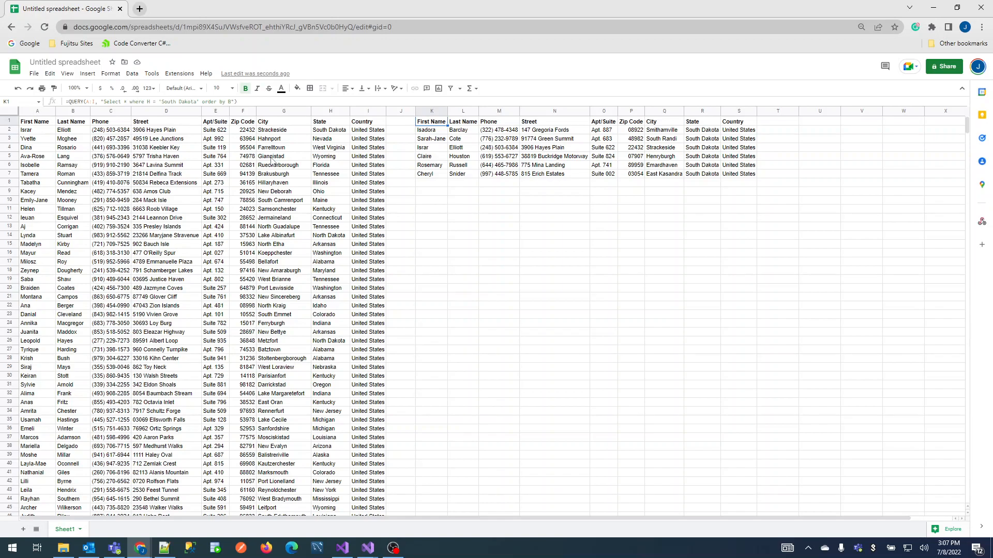
pyautogui.click(231, 101)
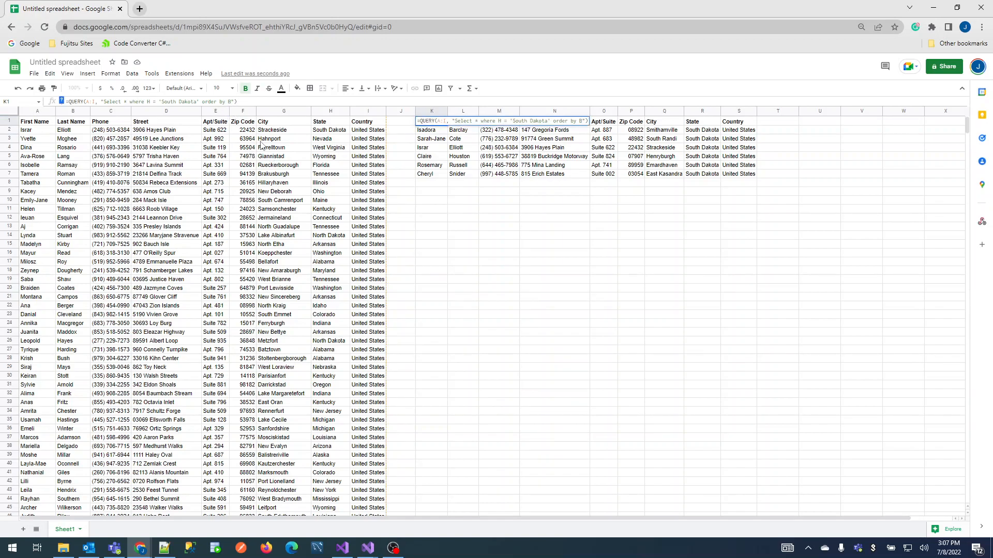
pyautogui.write('desc')
pyautogui.press('Return')
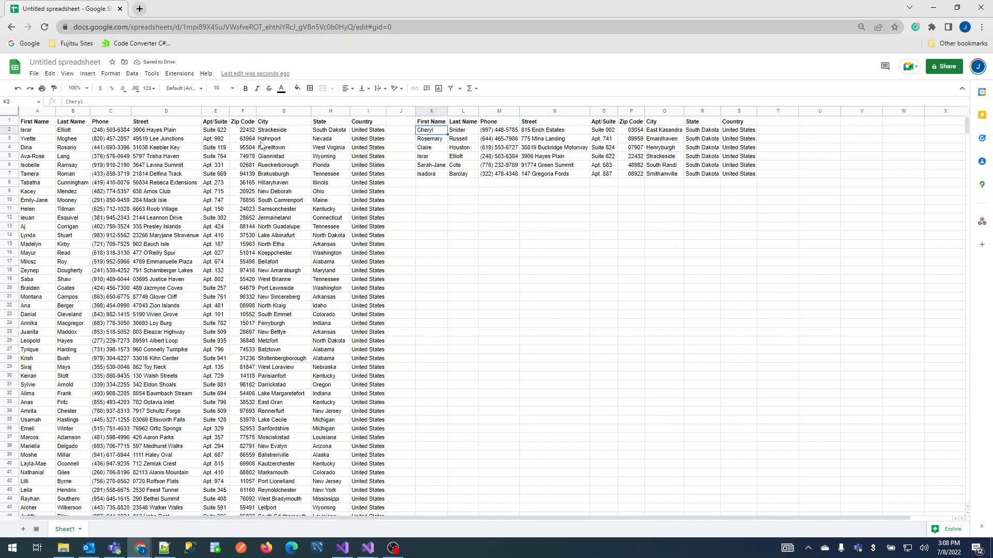
# - Replace the asterisk in the K1 query with A,B,C to return only first name, last name and phone
pyautogui.press('Up')
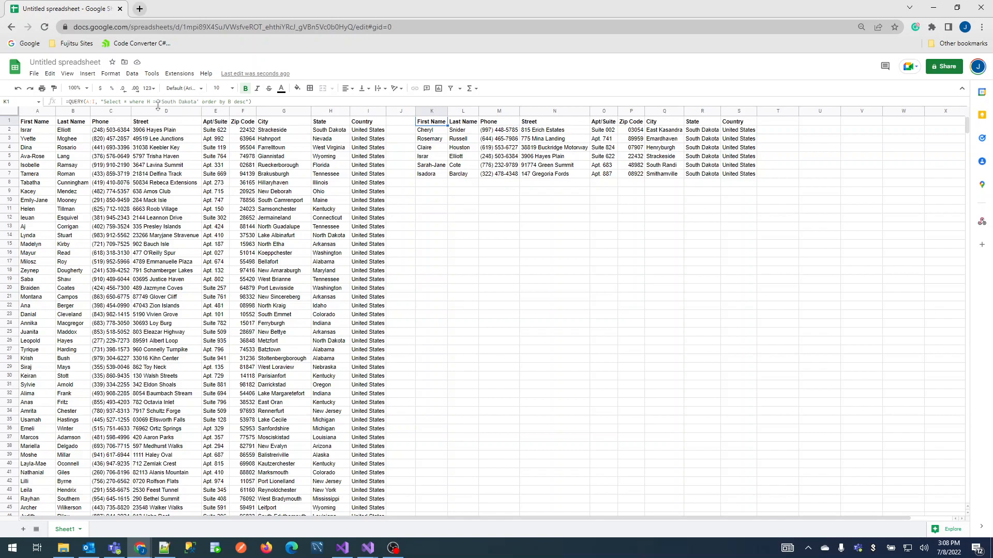
pyautogui.click(128, 101)
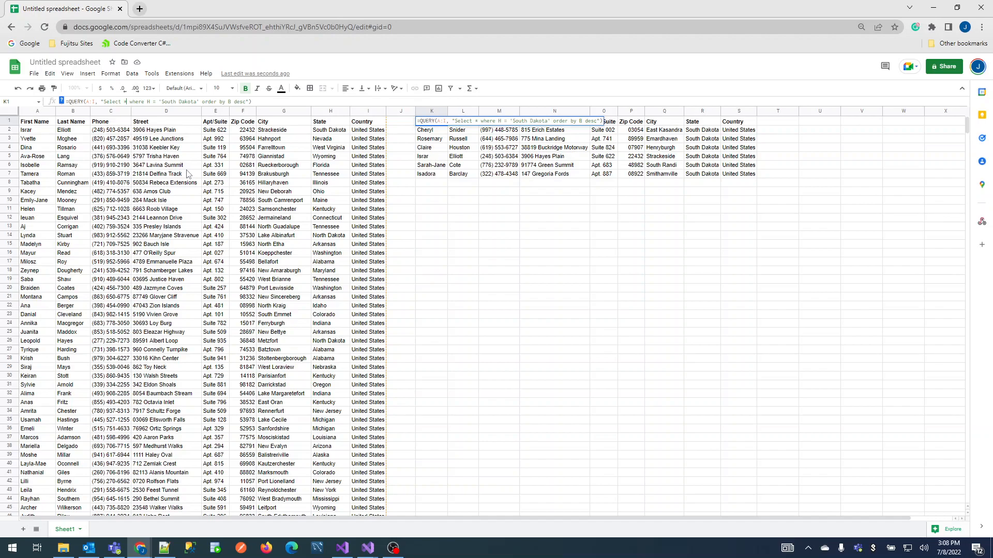
pyautogui.press('BackSpace')
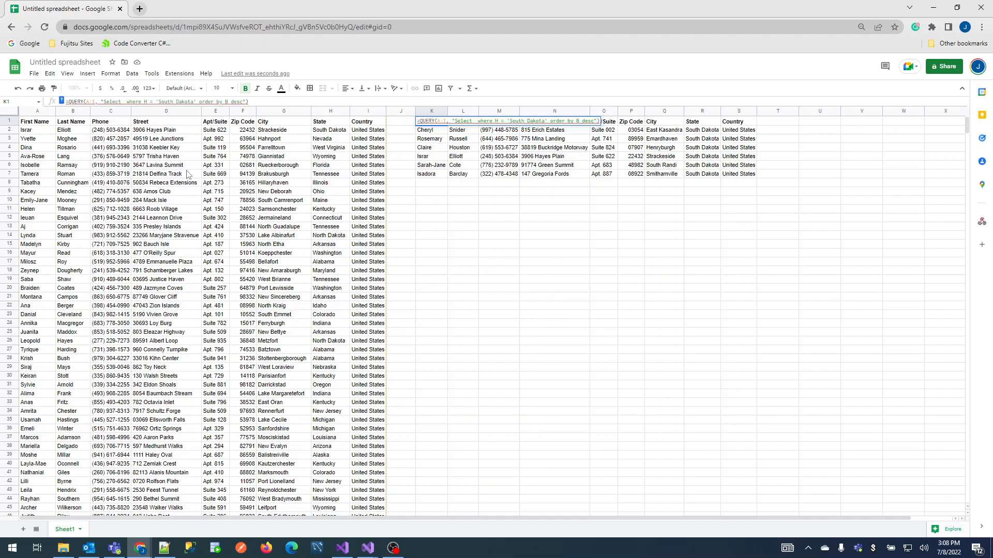
pyautogui.write('A')
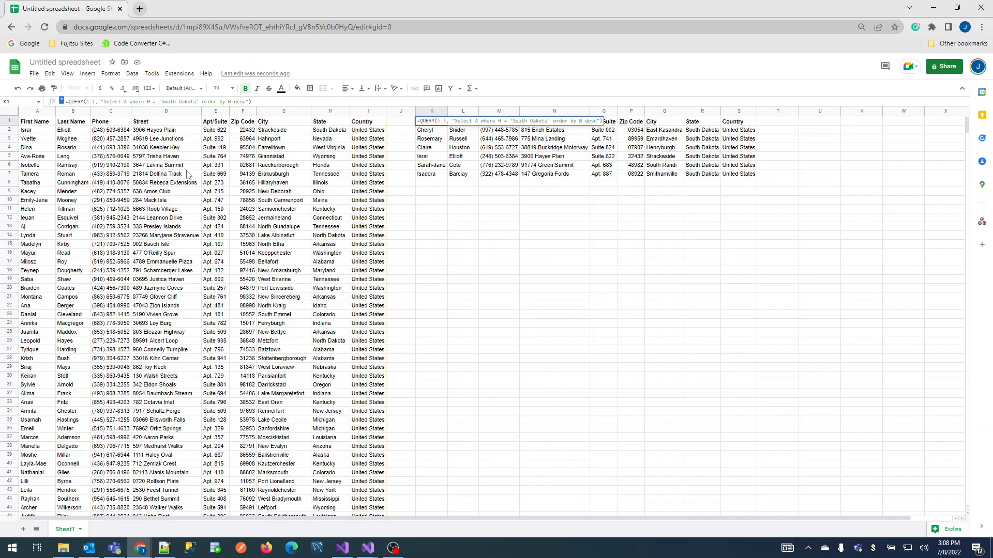
pyautogui.write(',')
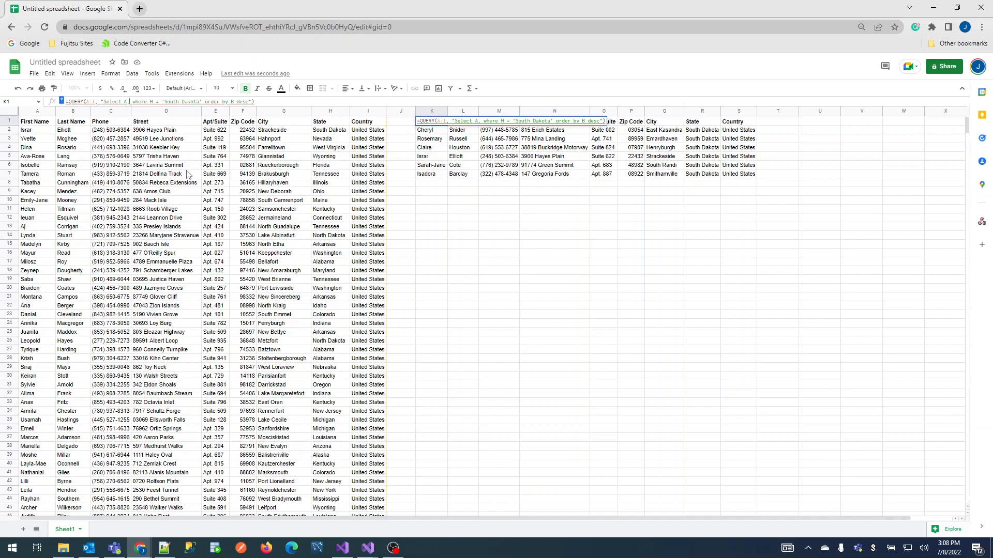
pyautogui.write('B')
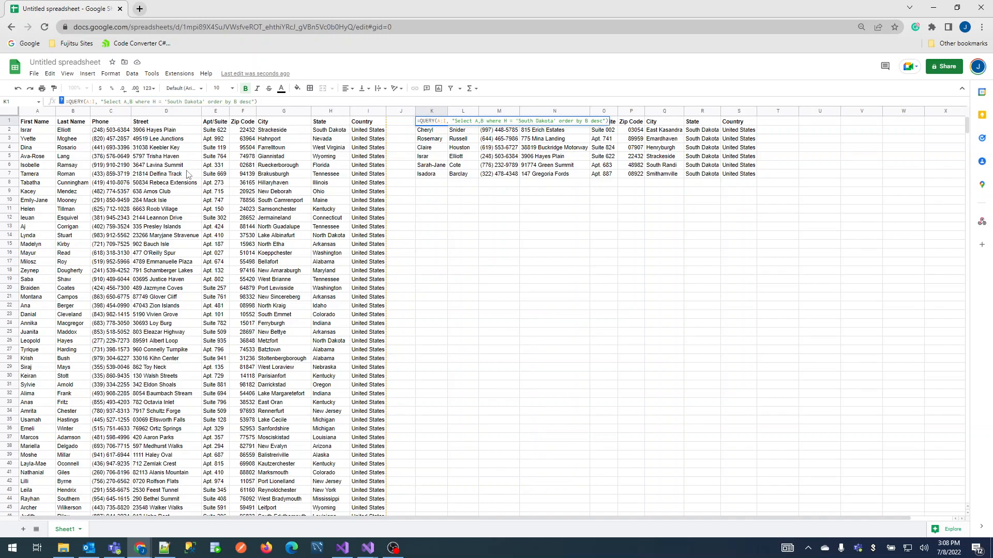
pyautogui.write(',C')
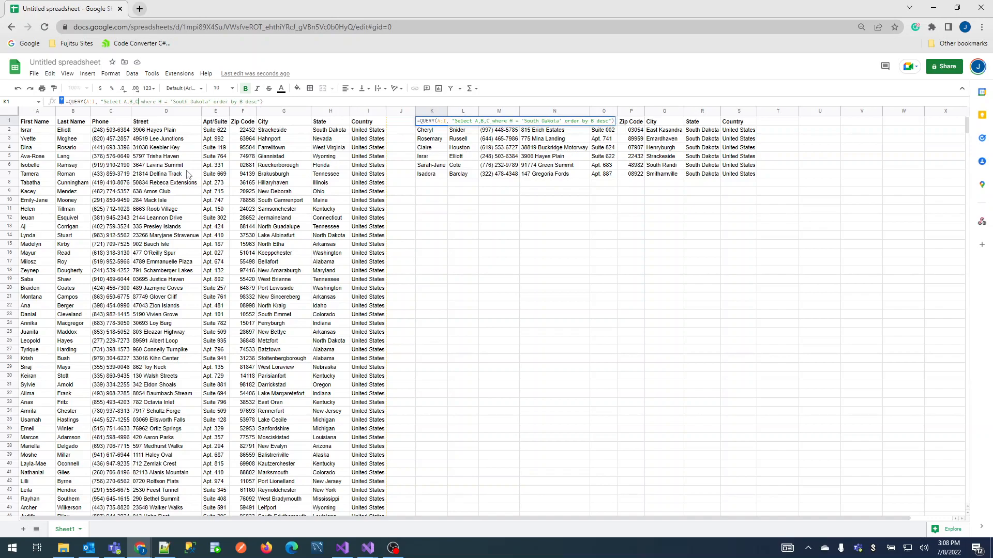
pyautogui.press('Return')
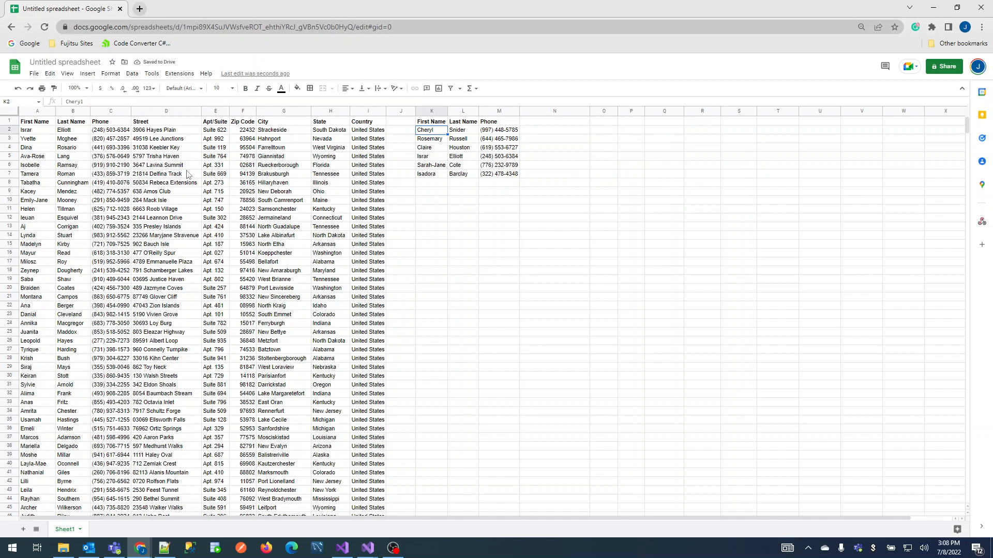
# - Reorder the selected columns in the K1 query to B,A,C so last name precedes first name
pyautogui.press('Up')
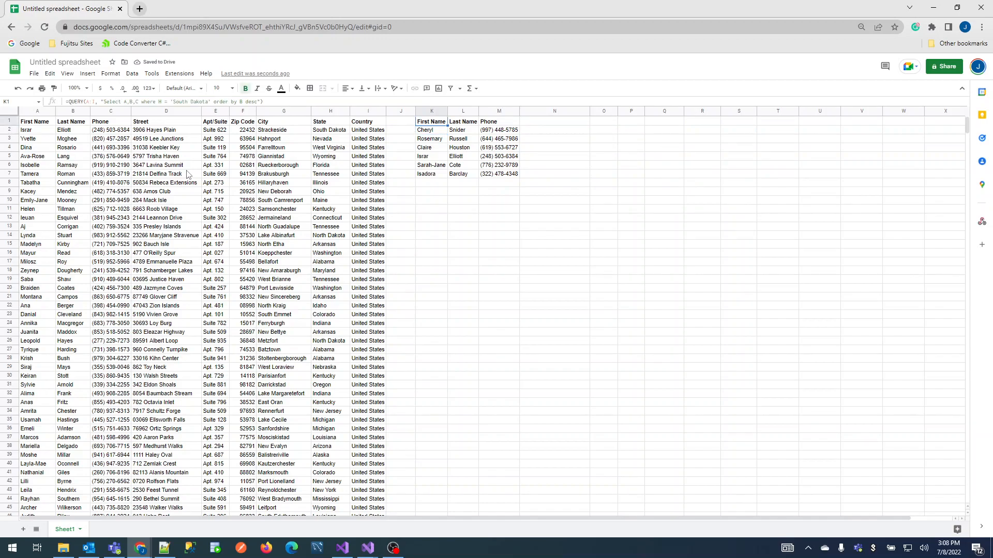
pyautogui.click(132, 101)
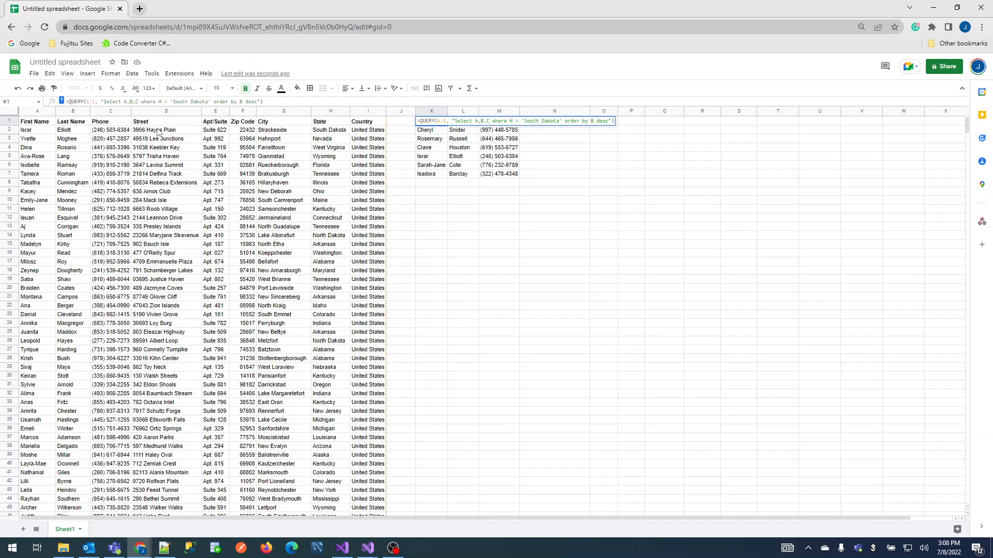
pyautogui.press('BackSpace')
pyautogui.press('BackSpace')
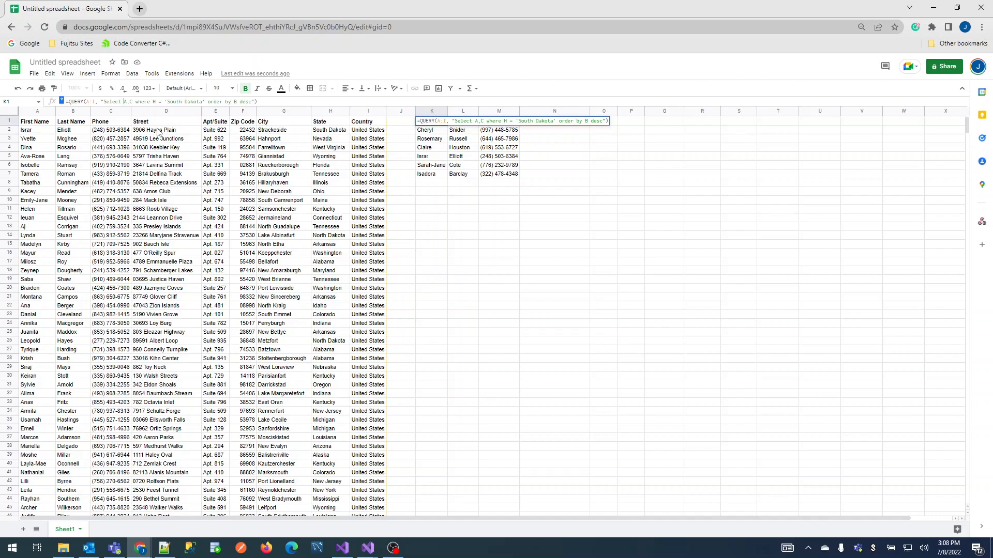
pyautogui.press('Left')
pyautogui.write('B,')
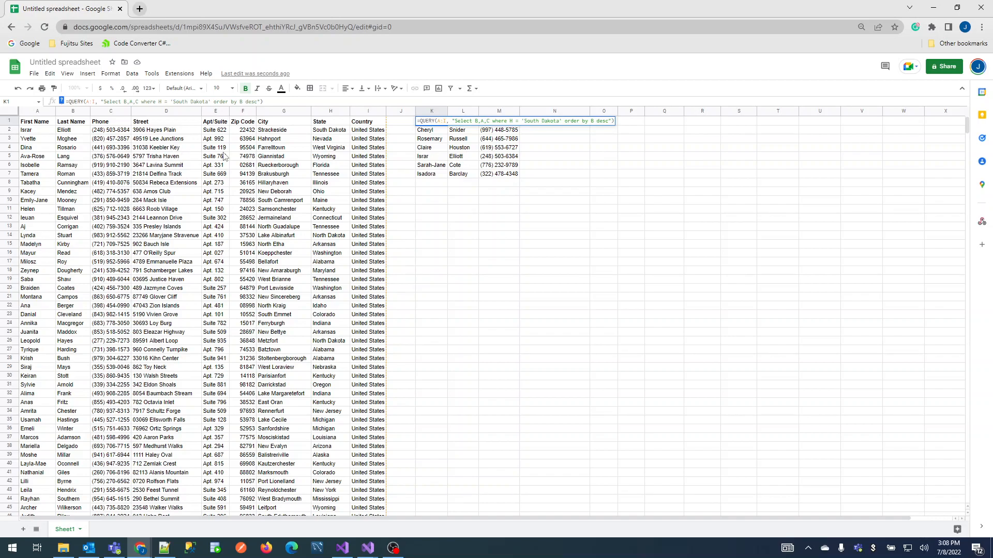
pyautogui.press('Return')
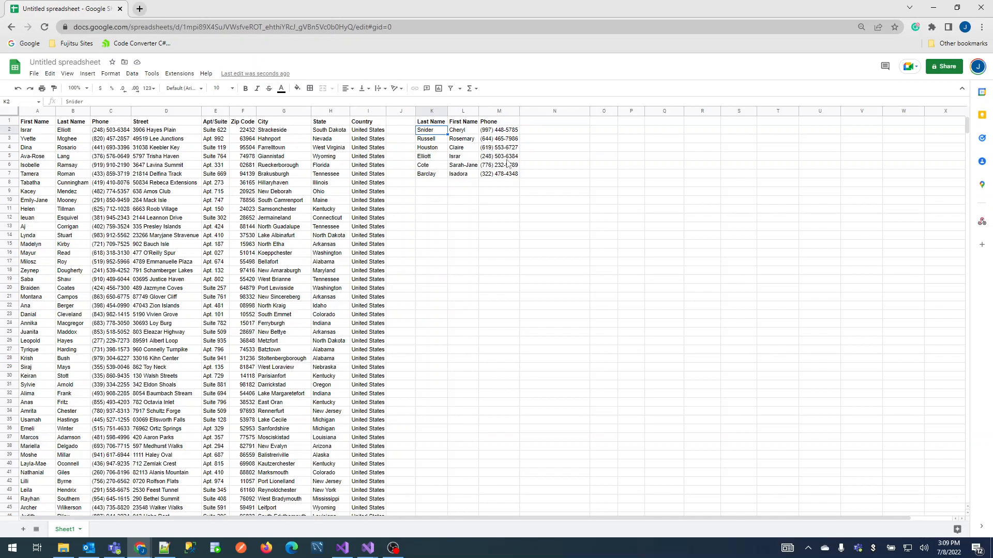
# - Move the QUERY formula from K1 to M7
pyautogui.click(436, 123)
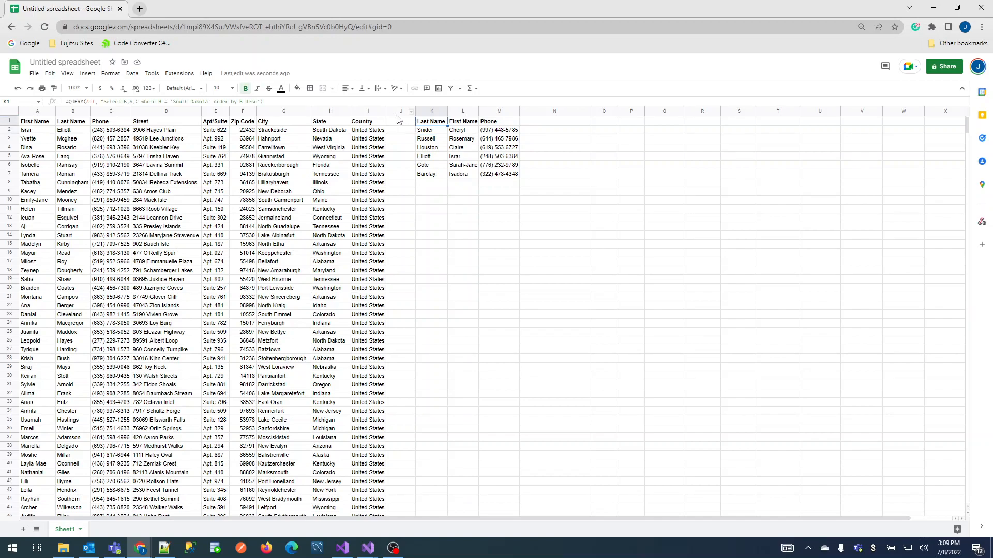
pyautogui.moveTo(173, 102); pyautogui.dragTo(208, 102)
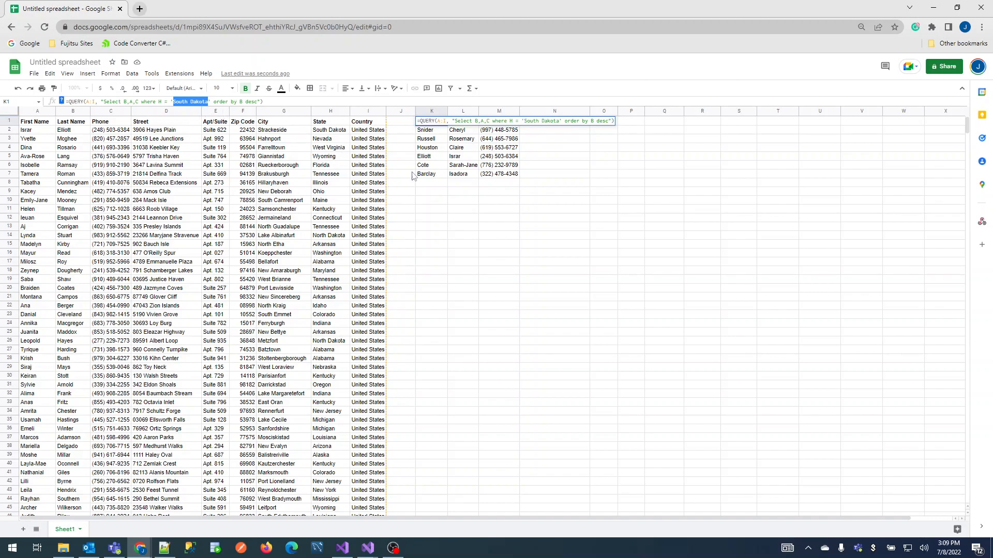
pyautogui.press('Escape')
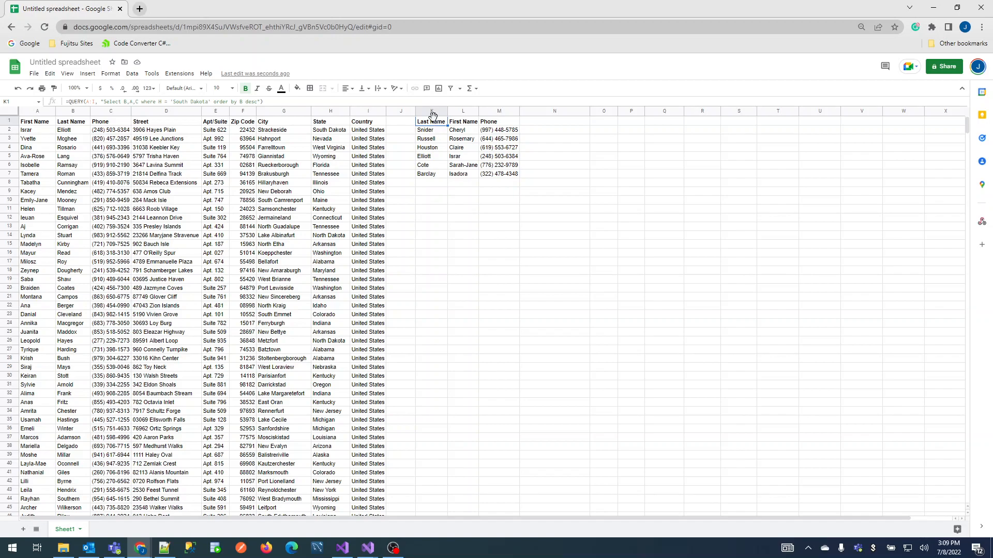
pyautogui.moveTo(433, 116); pyautogui.dragTo(484, 177)
# - Enter =UNIQUE(H:H) in K1 to list each state from the State column once
pyautogui.click(433, 124)
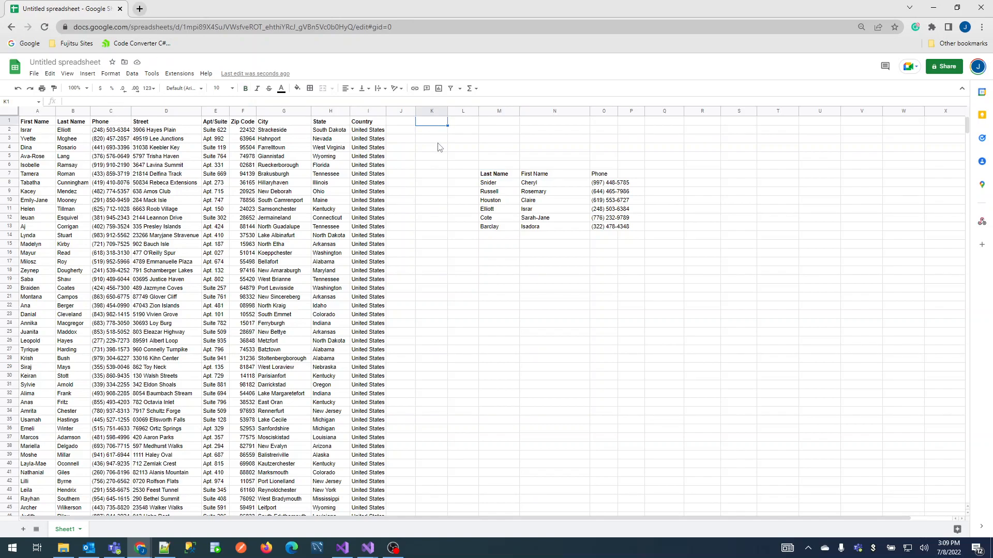
pyautogui.write('=')
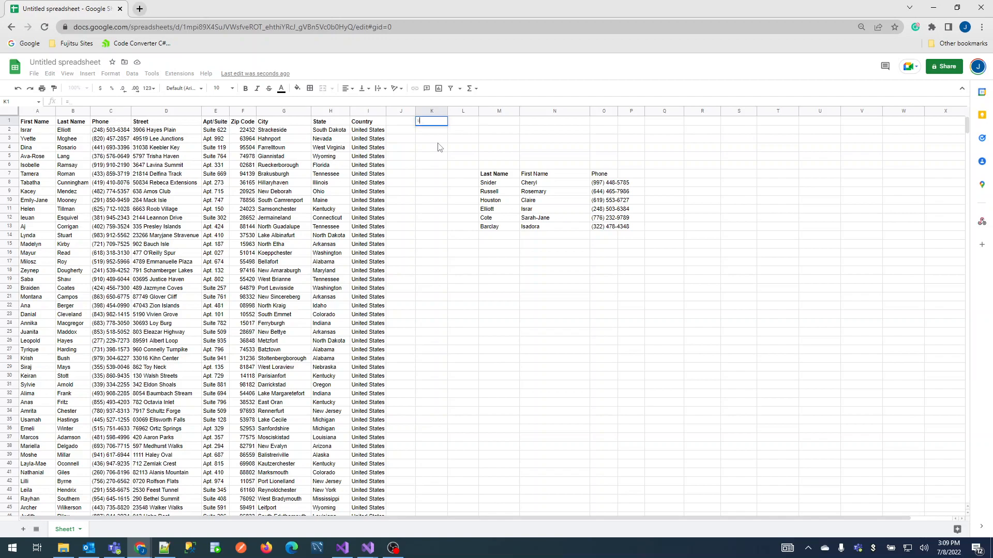
pyautogui.write('un')
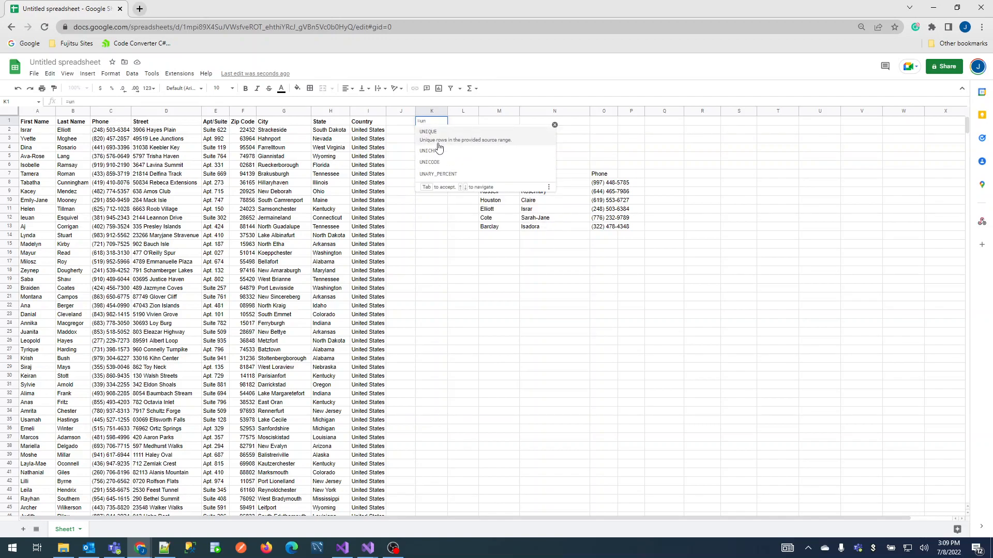
pyautogui.press('Tab')
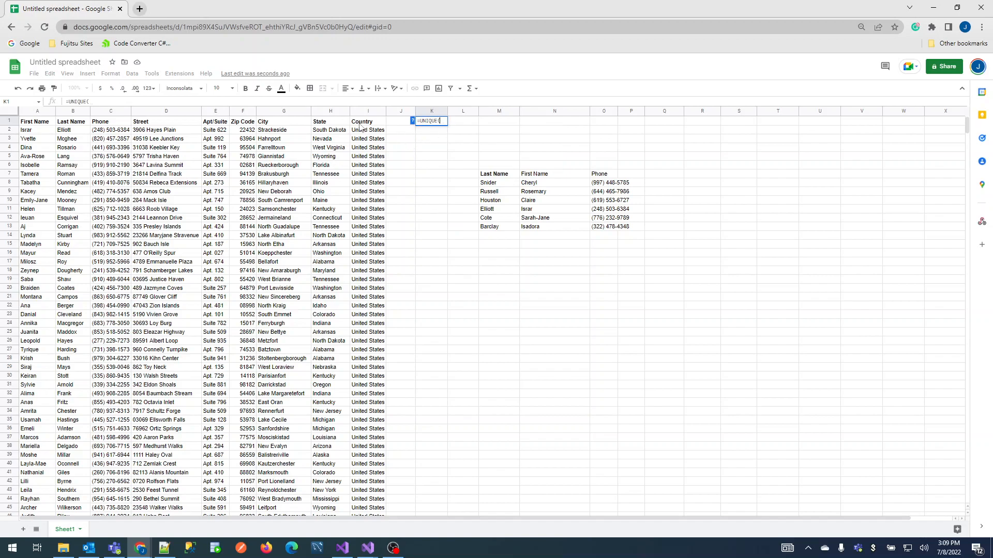
pyautogui.click(332, 112)
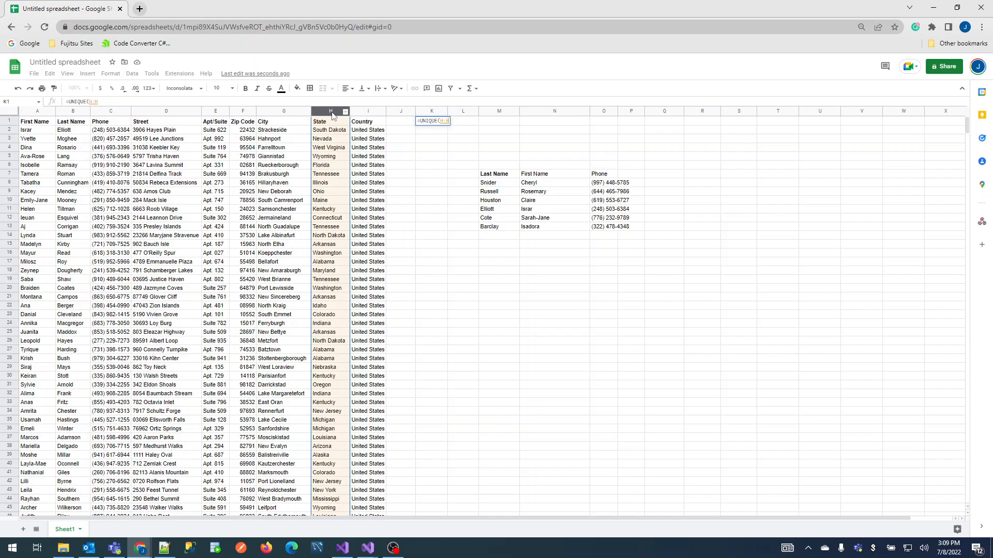
pyautogui.press('Return')
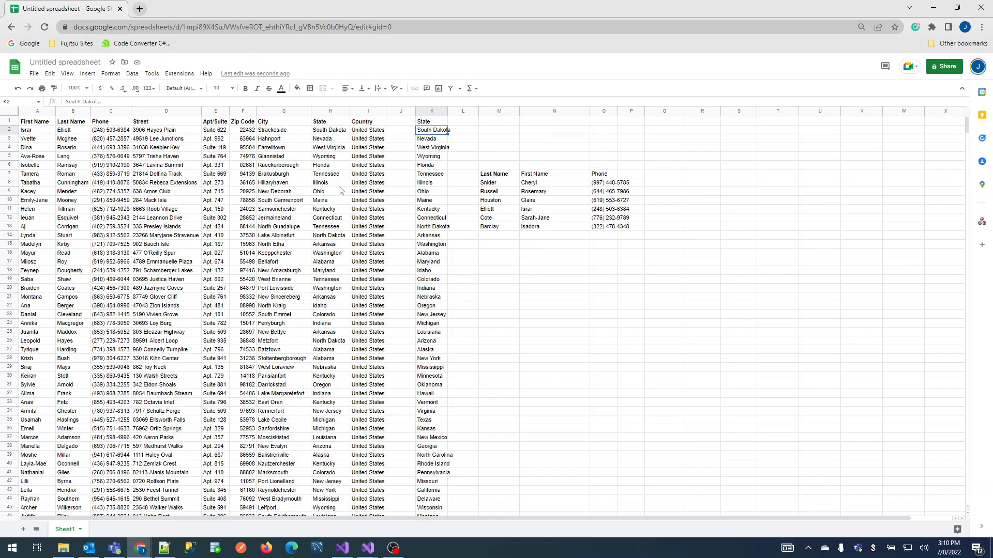
# - Check the unique state list down to its last entry and make the header in K1 bold
pyautogui.click(426, 222)
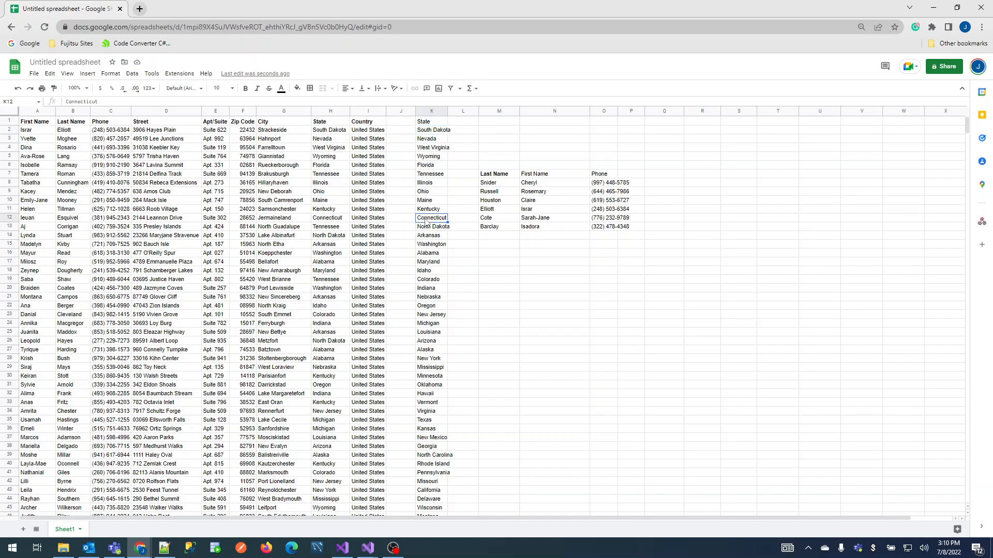
pyautogui.hotkey('ctrl', 'Down')
pyautogui.scroll(-1, 427, 222)
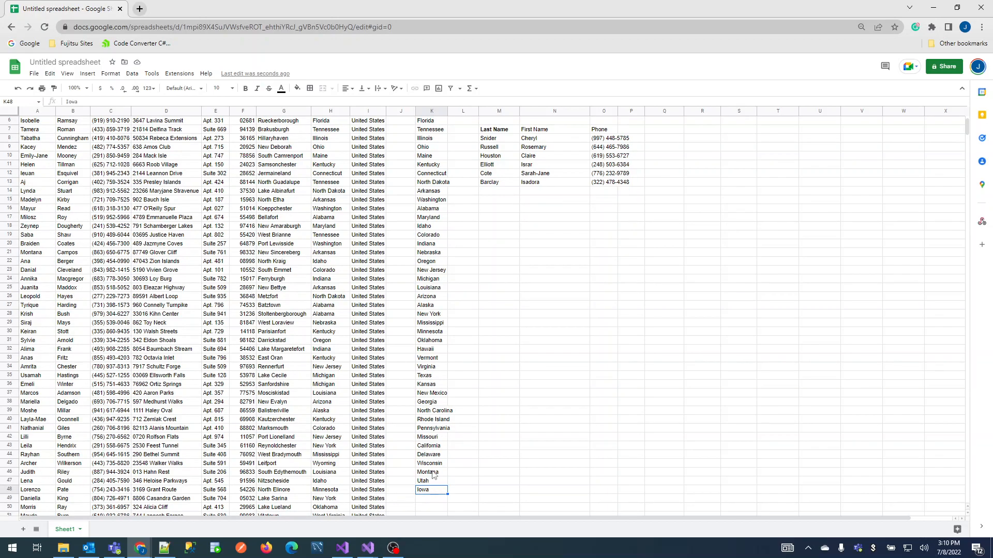
pyautogui.hotkey('ctrl', 'Up')
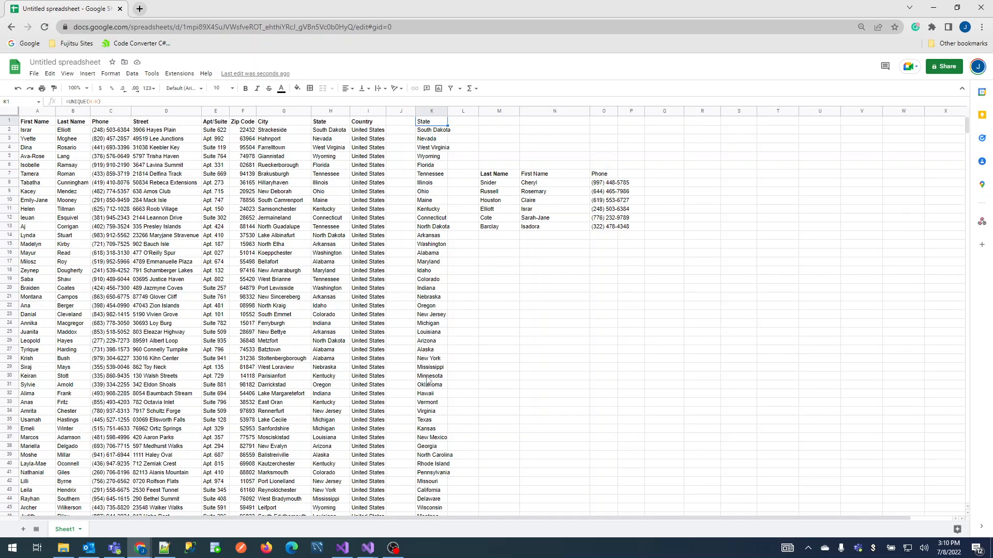
pyautogui.hotkey('ctrl', 'b')
pyautogui.click(432, 133)
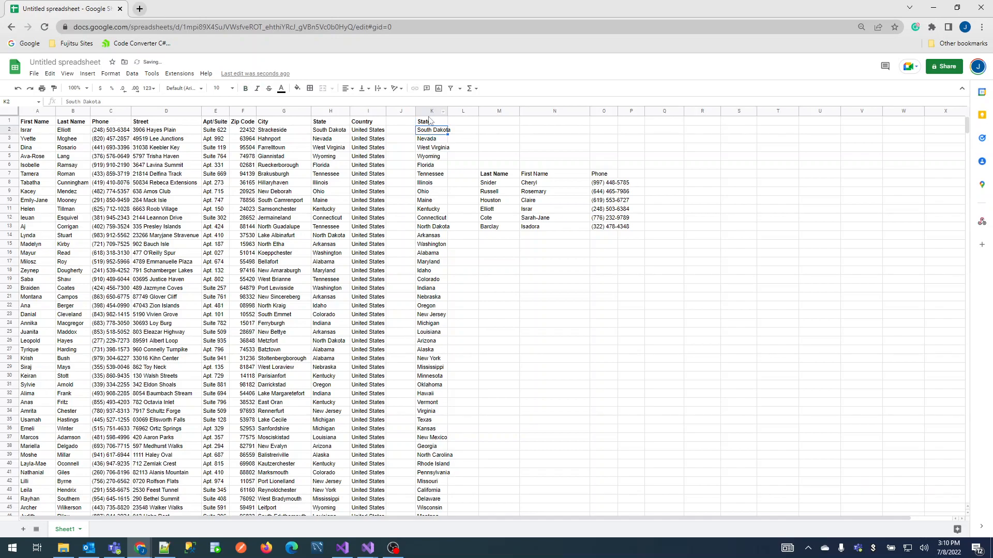
# - Wrap the UNIQUE formula in K1 in SORT to list the states alphabetically
pyautogui.press('Up')
pyautogui.click(68, 102)
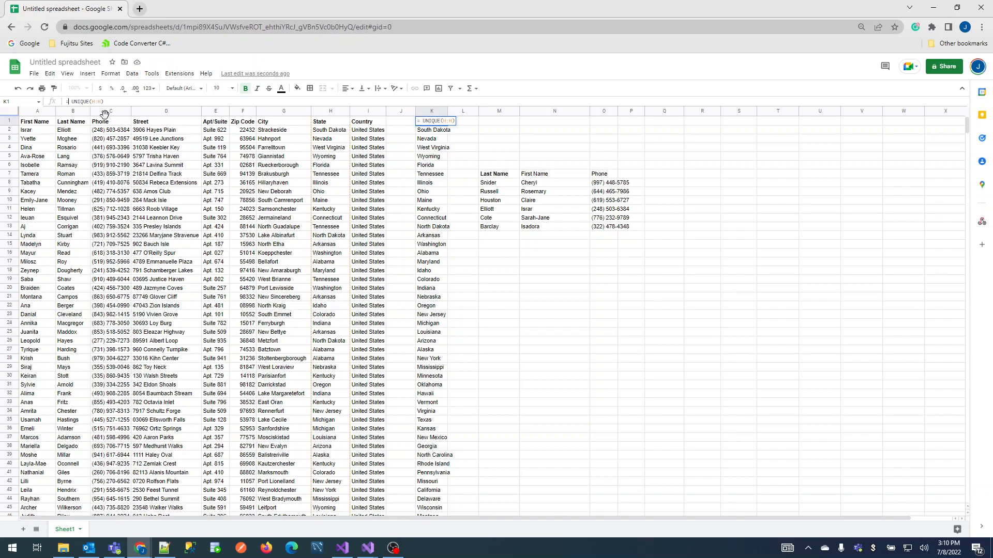
pyautogui.write('SORT(')
pyautogui.write(')')
pyautogui.press('Return')
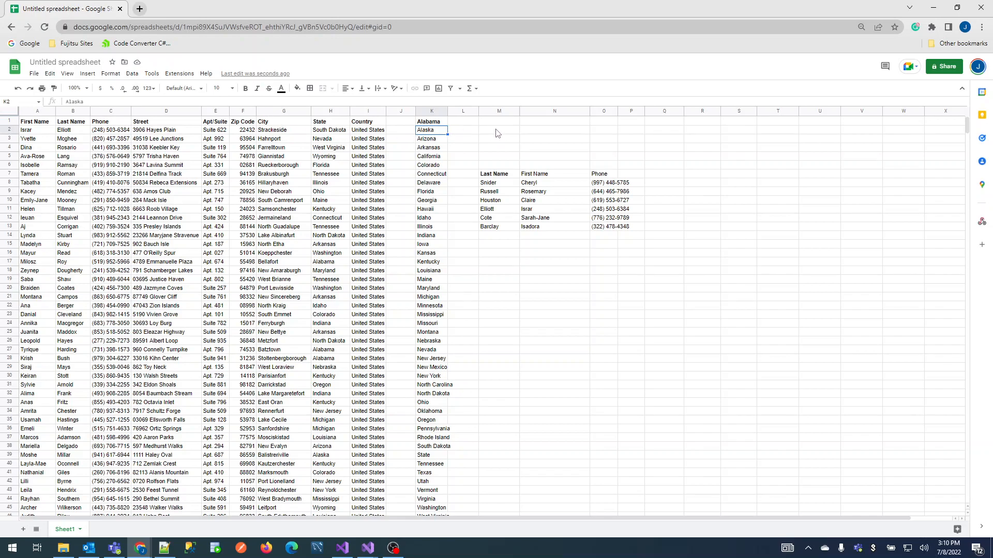
# - Locate the State header within the sorted list and exclude it by changing the UNIQUE range in K1 to H2:H
pyautogui.click(434, 124)
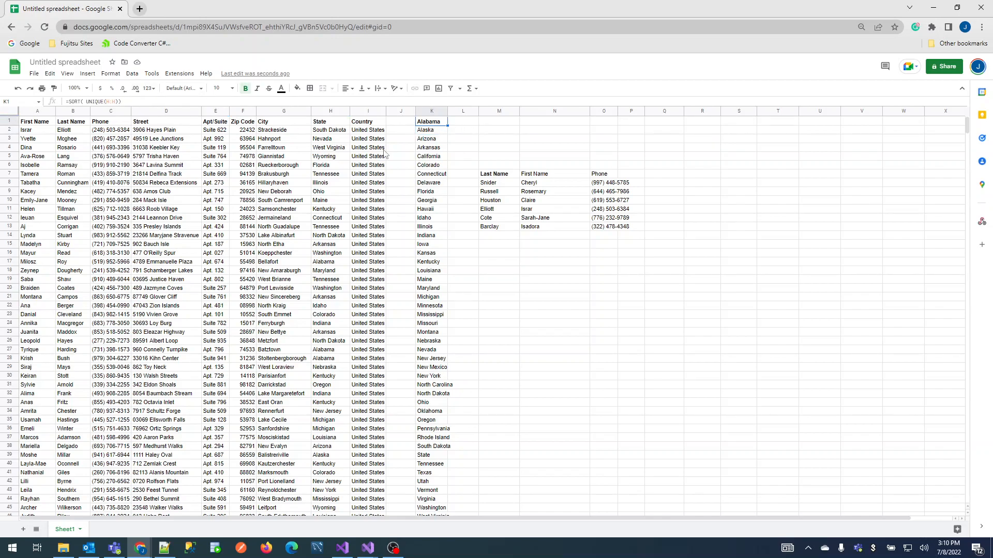
pyautogui.click(434, 236)
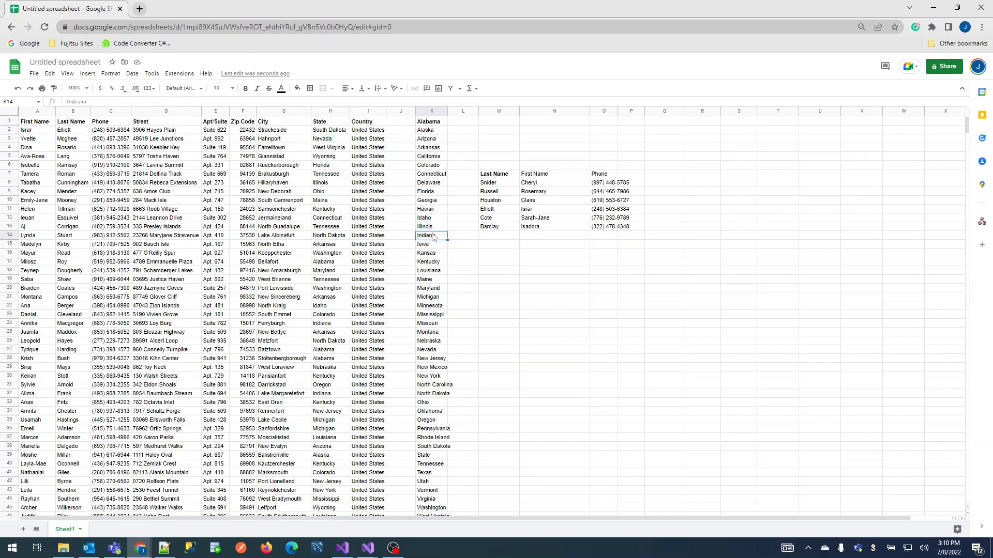
pyautogui.scroll(-5, 434, 237)
pyautogui.click(435, 308)
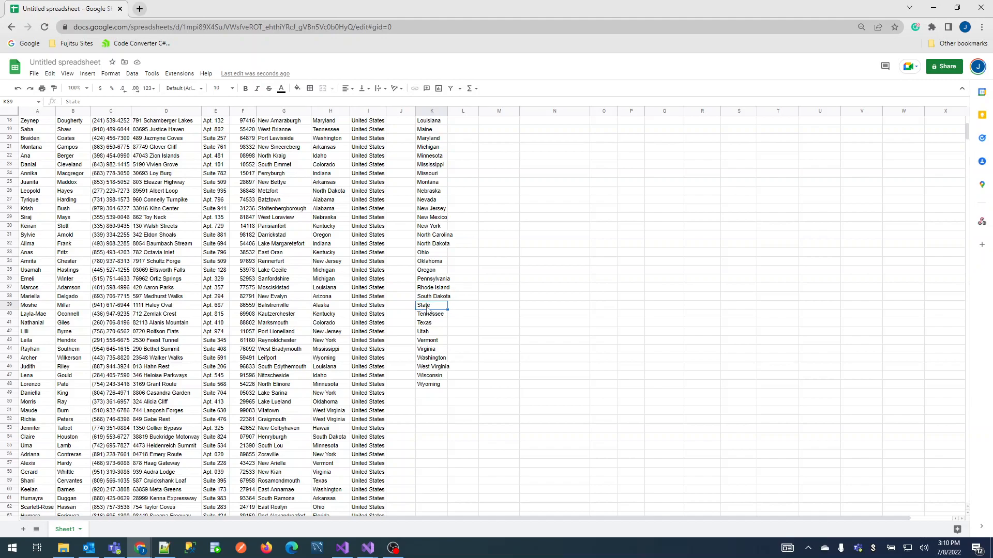
pyautogui.scroll(5, 428, 310)
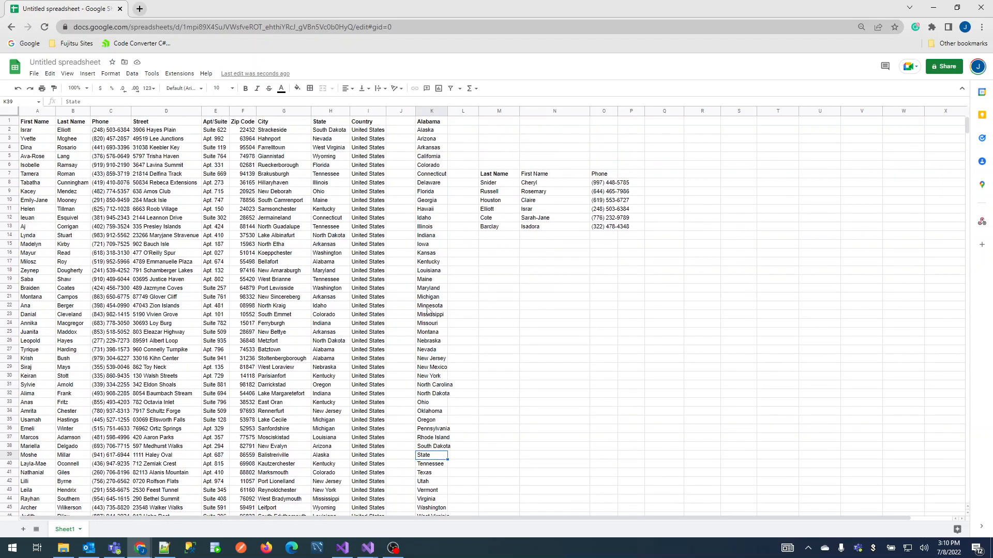
pyautogui.click(433, 123)
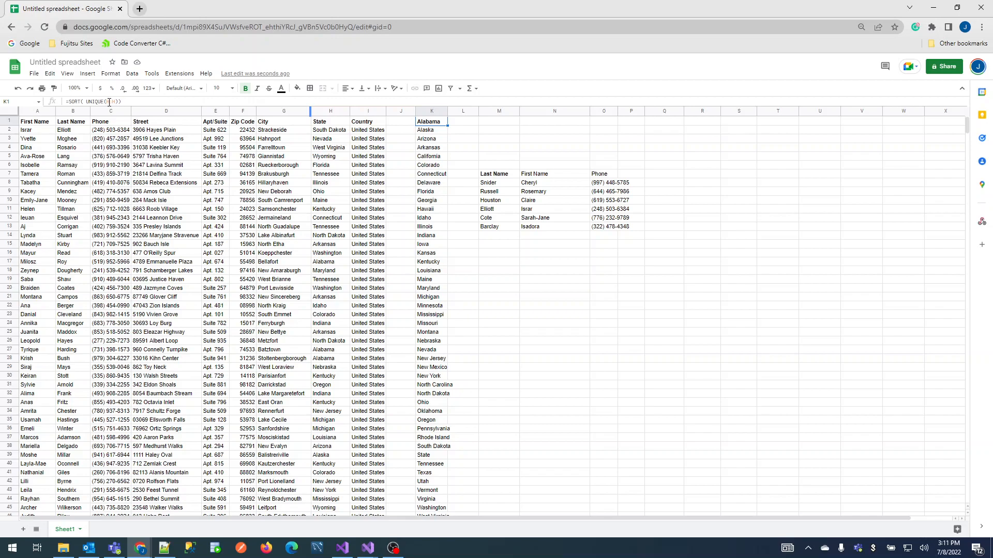
pyautogui.click(109, 102)
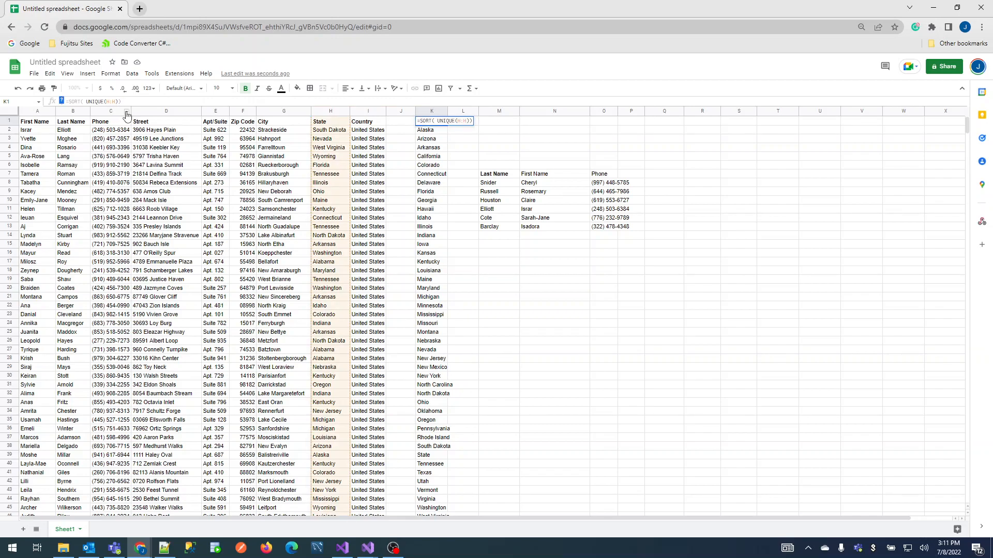
pyautogui.write('2')
pyautogui.write('2')
pyautogui.press('Return')
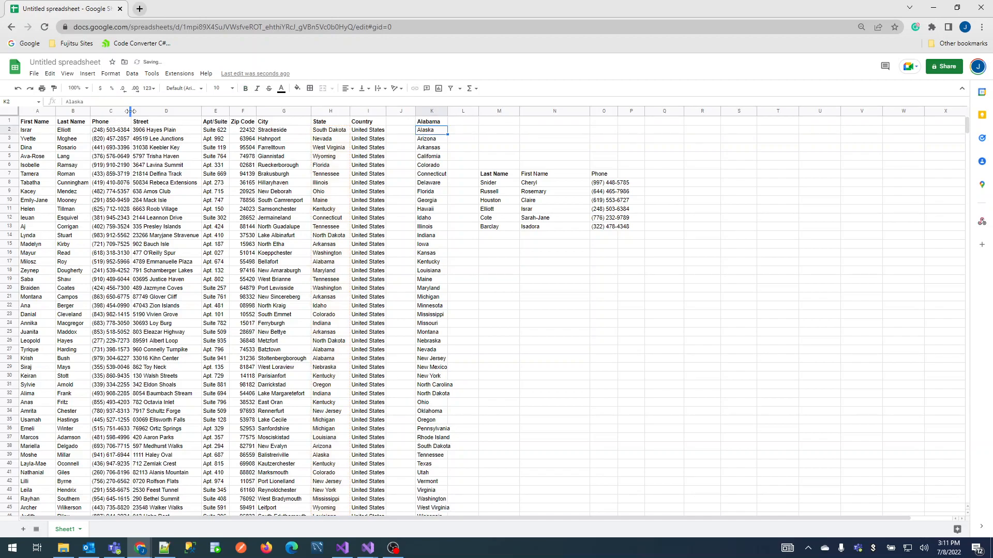
# - Remove the bold formatting from K1 and check the sorted state list down to its end
pyautogui.click(434, 122)
pyautogui.hotkey('ctrl', 'b')
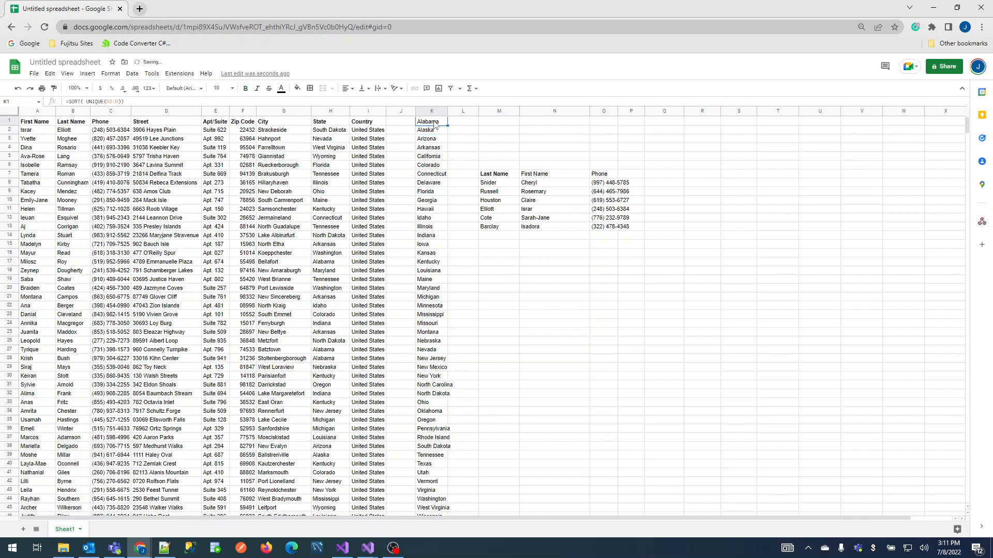
pyautogui.click(437, 131)
pyautogui.scroll(-1, 437, 406)
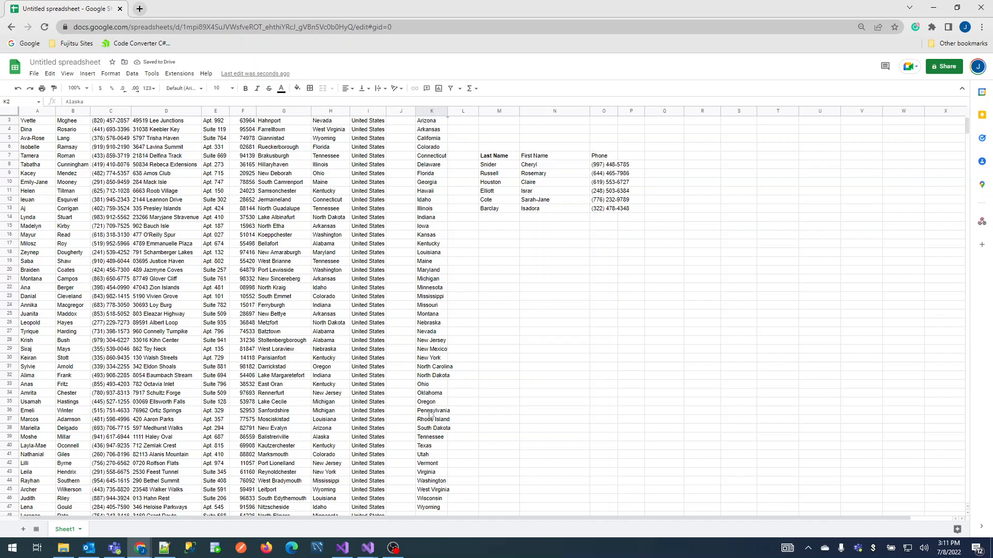
pyautogui.scroll(1, 427, 406)
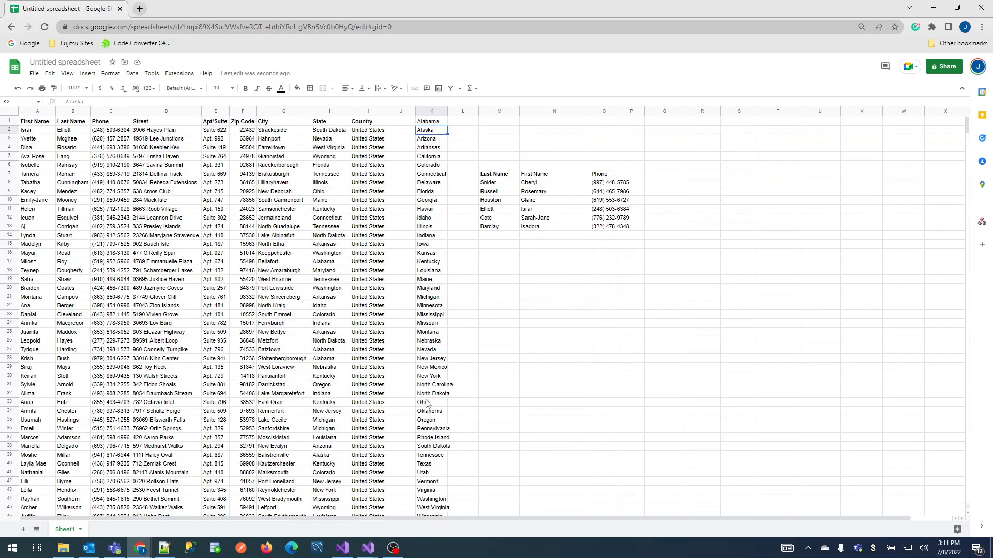
# - Open data validation for cell M1 and choose List from a range as the criteria
pyautogui.click(505, 126)
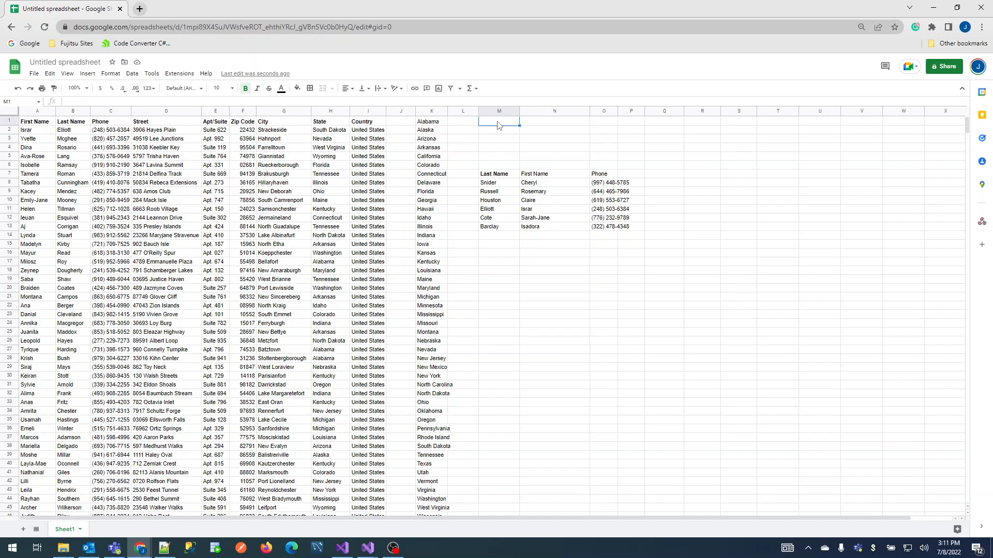
pyautogui.rightClick(497, 125)
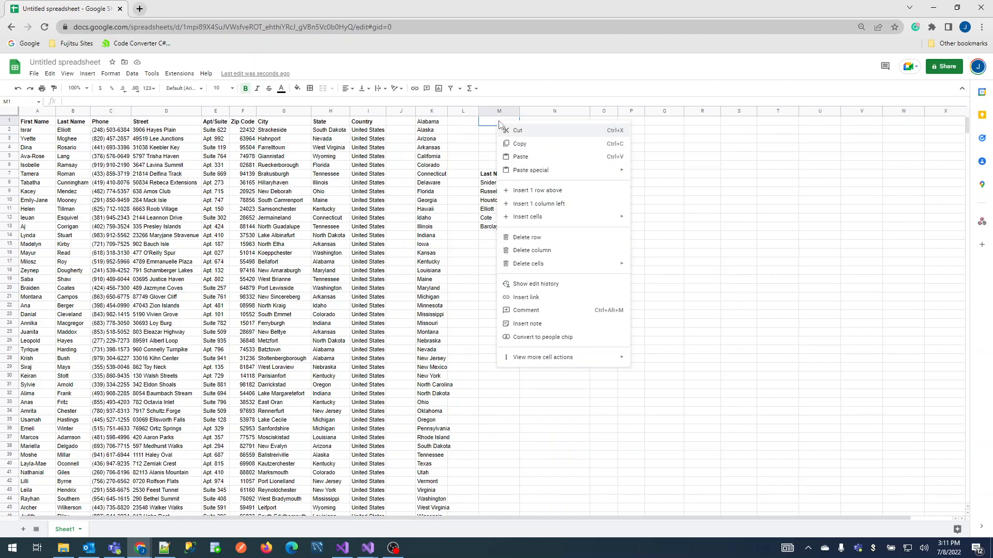
pyautogui.moveTo(544, 364)
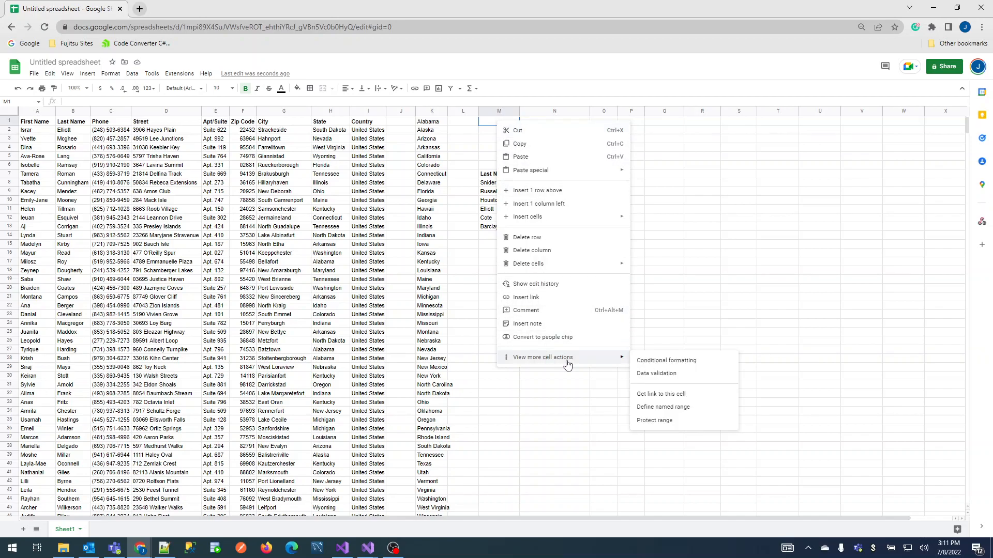
pyautogui.click(683, 377)
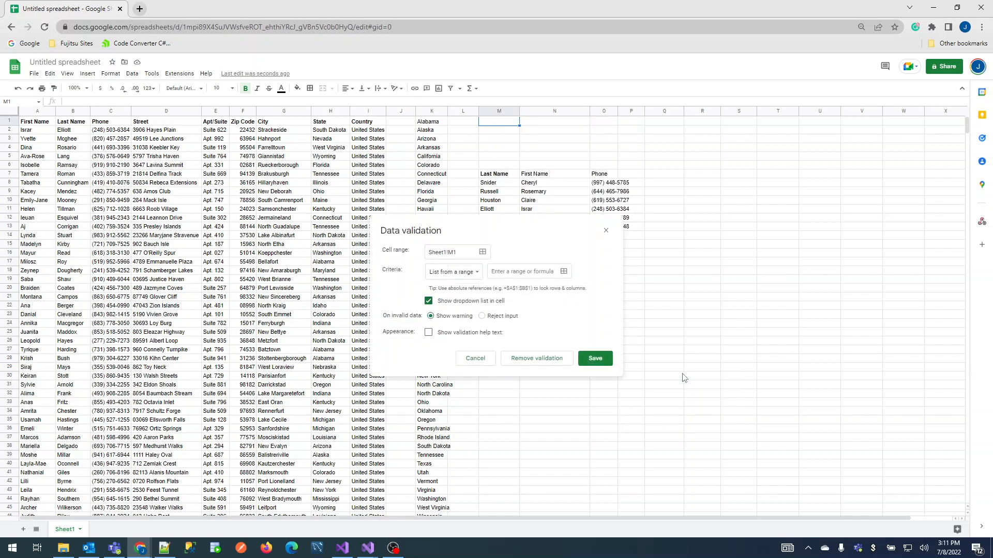
pyautogui.click(437, 274)
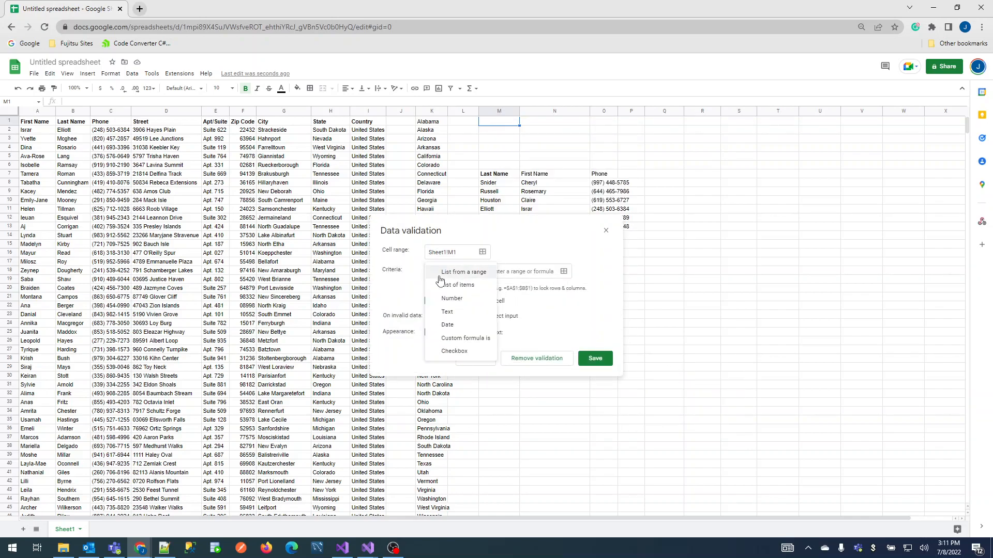
pyautogui.click(465, 272)
# - Use column K (K:K) as the source range for the dropdown in M1 and save the validation
pyautogui.click(507, 273)
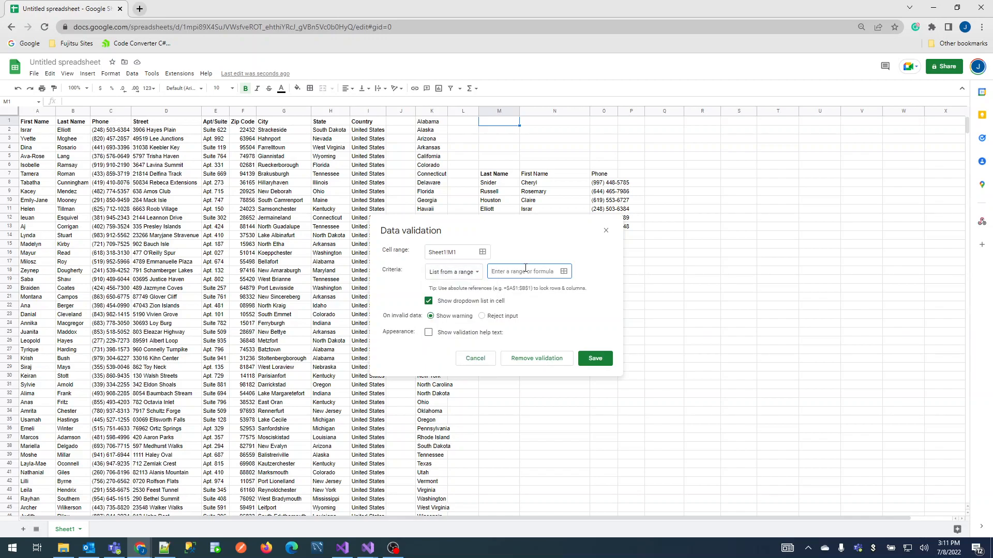
pyautogui.click(564, 273)
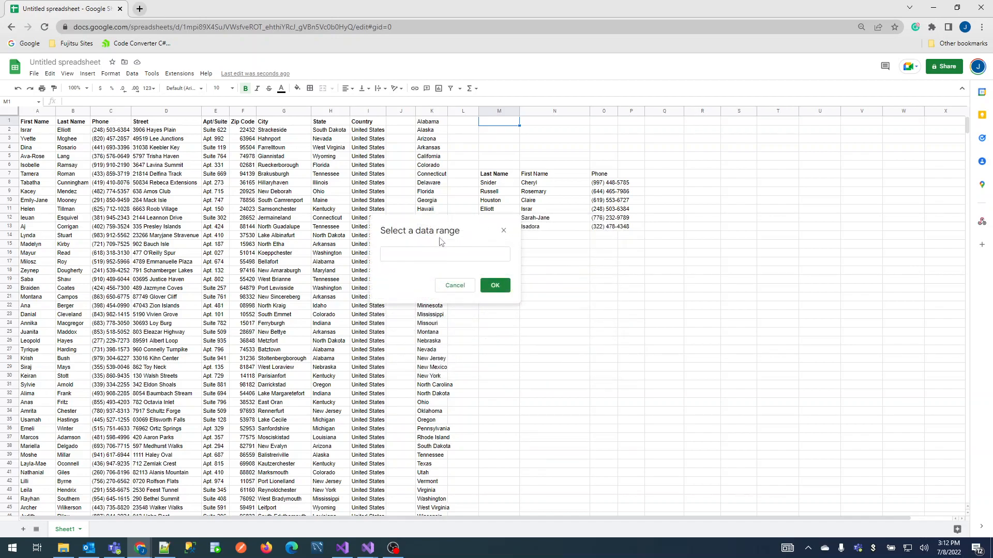
pyautogui.click(425, 253)
pyautogui.click(429, 111)
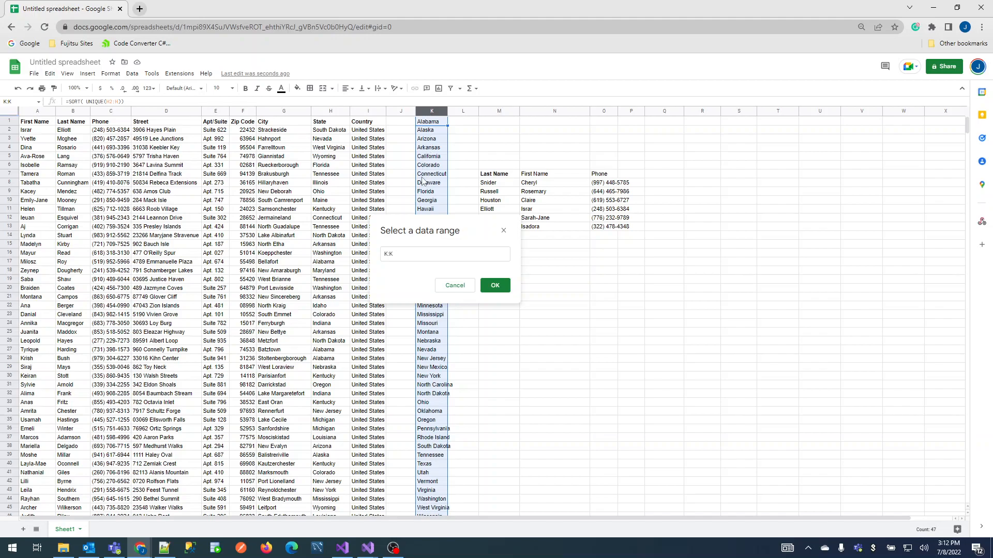
pyautogui.click(494, 286)
pyautogui.click(593, 359)
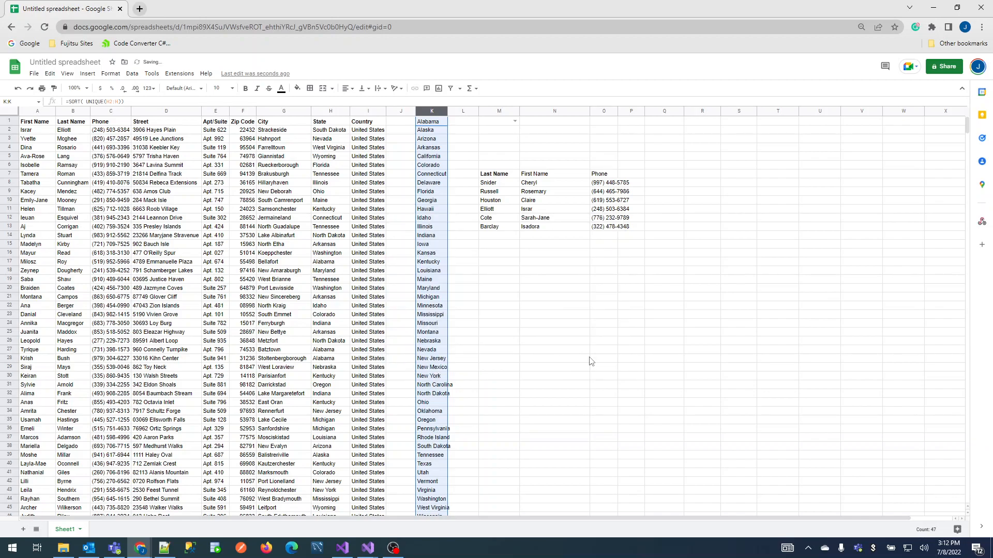
# - Look through the state dropdown in M1 and choose Alaska
pyautogui.click(515, 122)
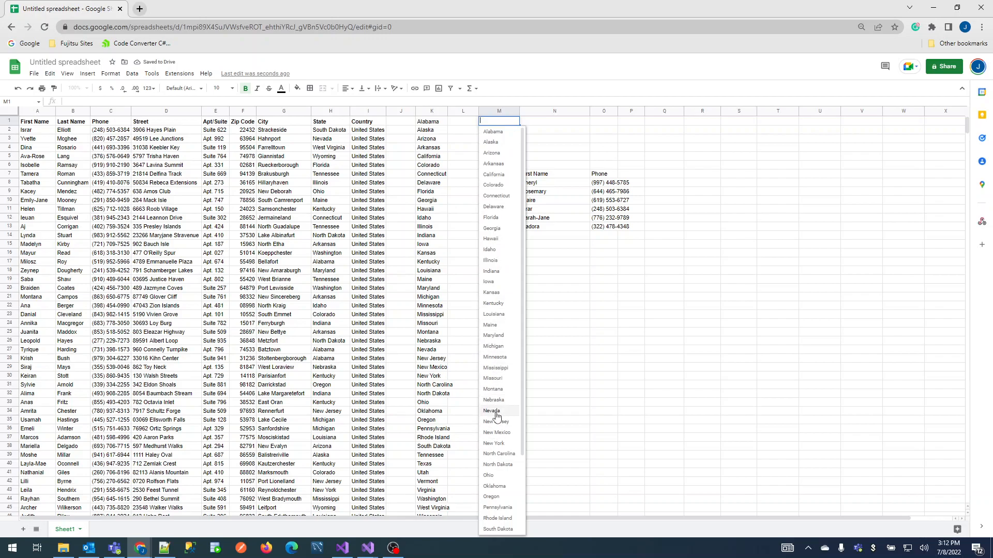
pyautogui.scroll(-1, 497, 412)
pyautogui.scroll(1, 506, 178)
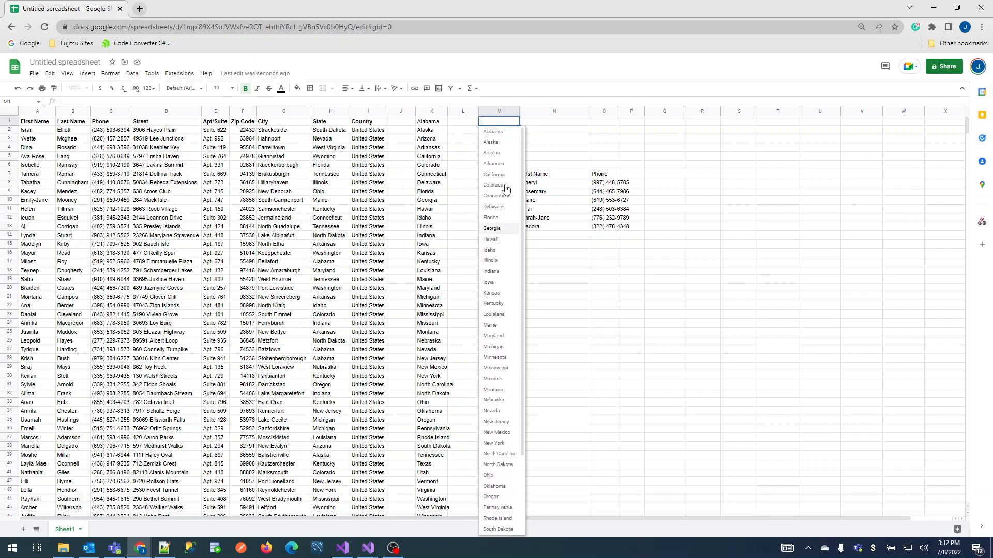
pyautogui.click(496, 145)
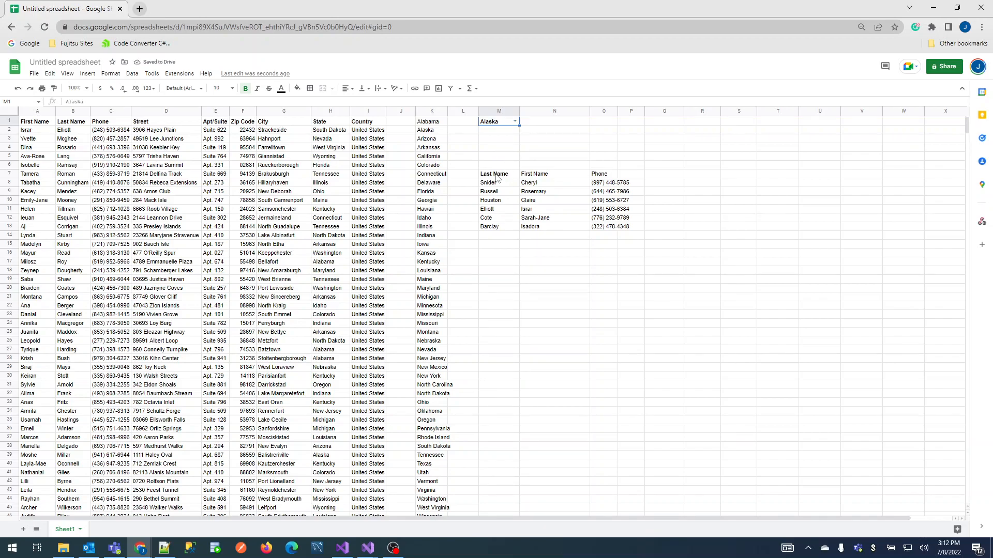
# - Replace South Dakota in M7's QUERY formula with a concatenated reference to the dropdown cell, making the condition H = '"&M1&"'
pyautogui.click(495, 177)
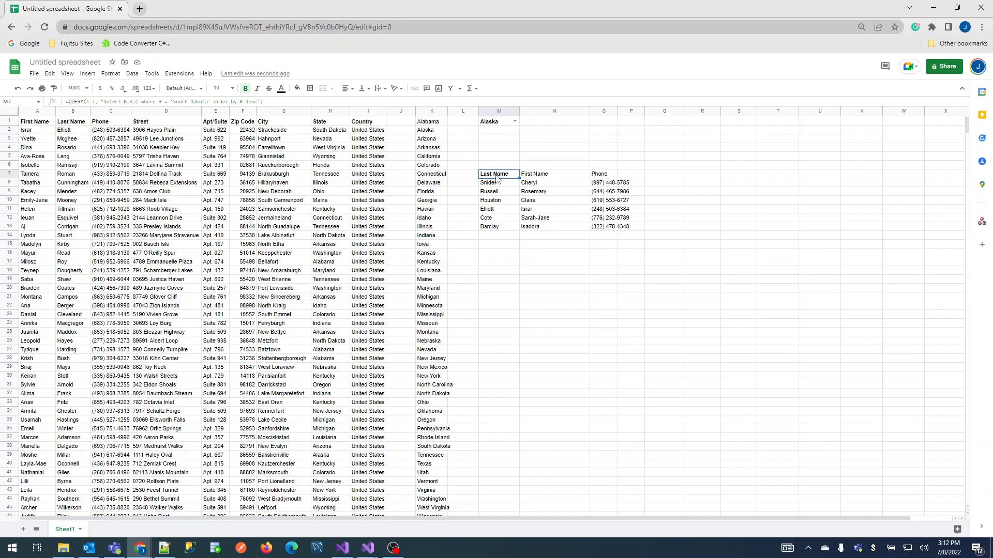
pyautogui.click(207, 102)
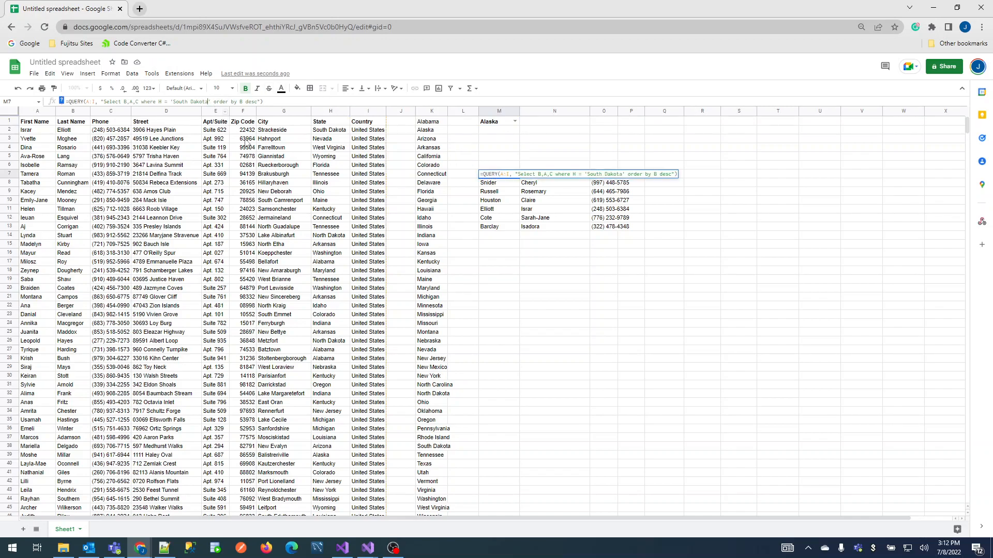
pyautogui.press('BackSpace')
pyautogui.press('BackSpace')
pyautogui.press('BackSpace')
pyautogui.press('BackSpace')
pyautogui.press('BackSpace')
pyautogui.press('BackSpace')
pyautogui.press('BackSpace')
pyautogui.press('BackSpace')
pyautogui.press('BackSpace')
pyautogui.press('BackSpace')
pyautogui.press('BackSpace')
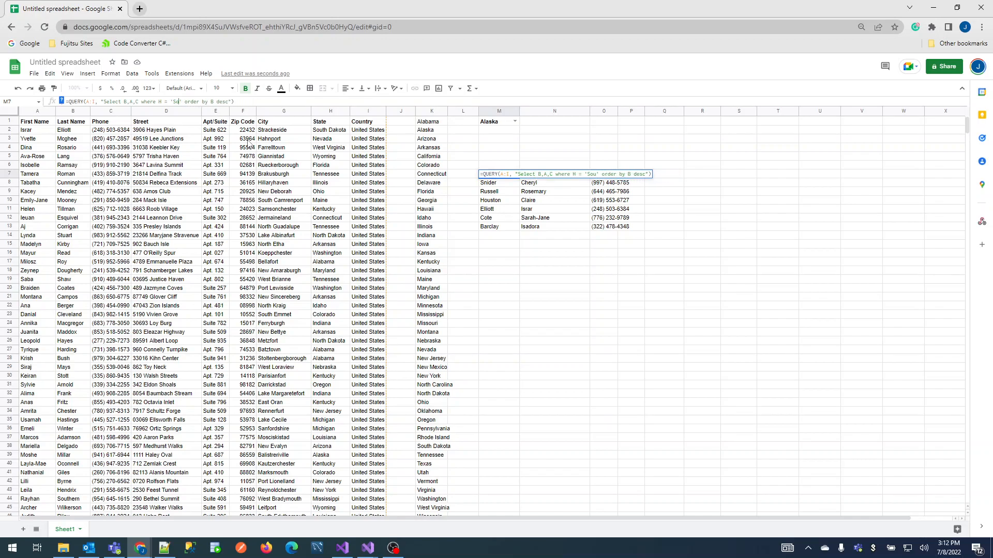
pyautogui.press('BackSpace')
pyautogui.write('"&')
pyautogui.click(497, 123)
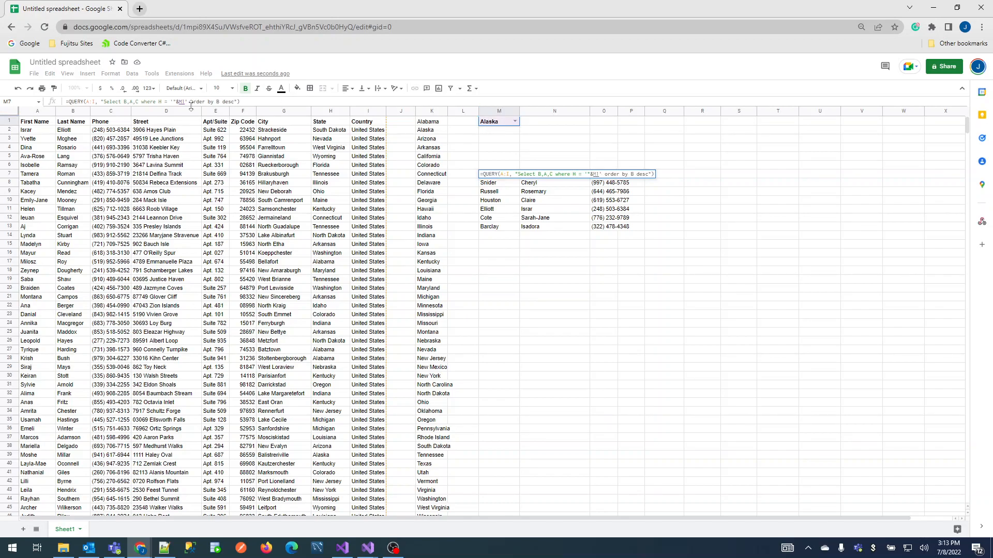
pyautogui.write('&')
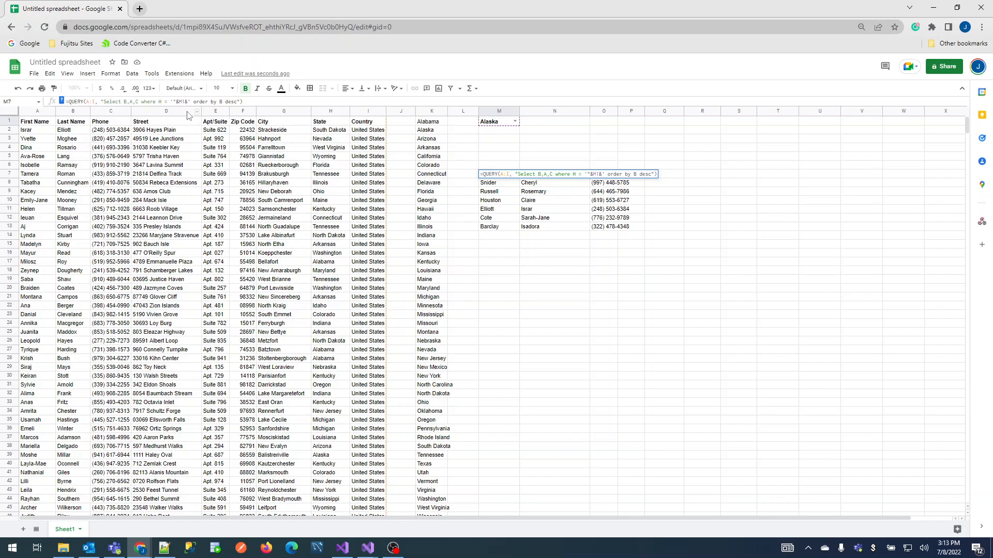
pyautogui.write('"')
pyautogui.press('Return')
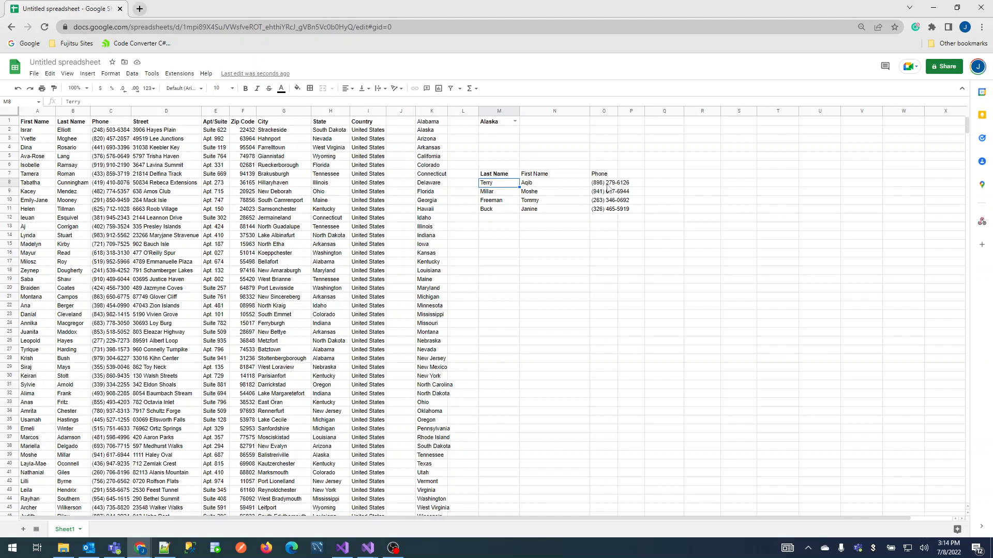
# - Change the QUERY in M7 to select all columns with * and check the State values in the result
pyautogui.click(500, 176)
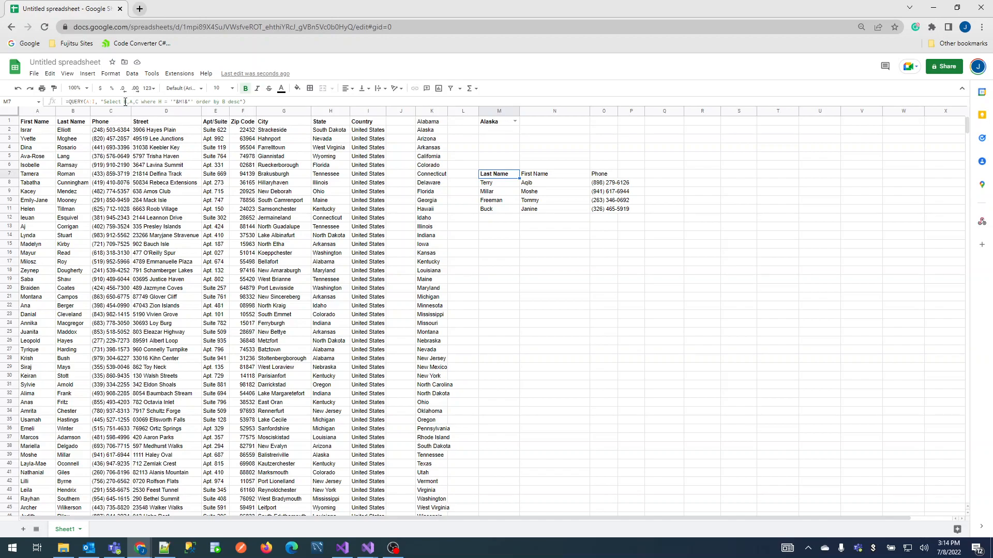
pyautogui.moveTo(124, 102); pyautogui.dragTo(138, 101)
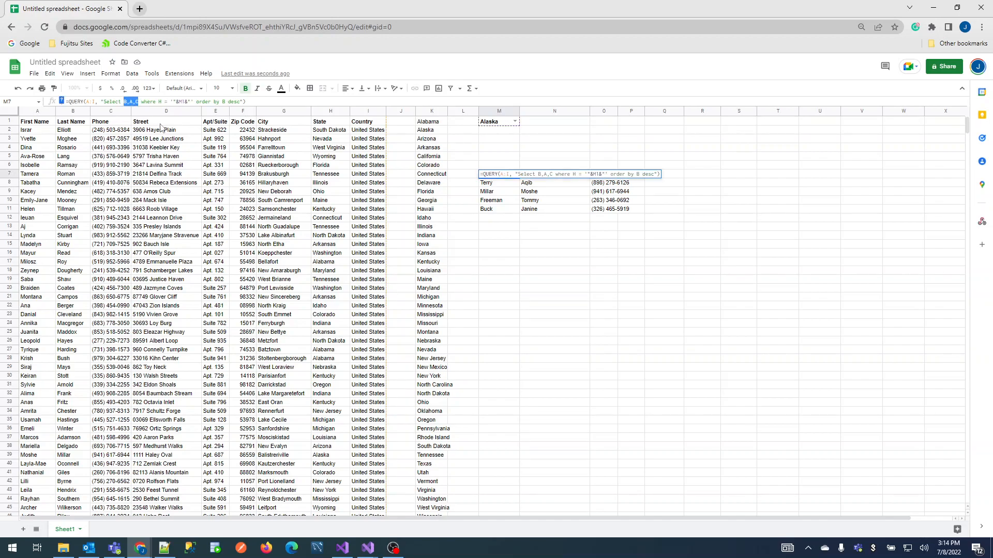
pyautogui.write('*')
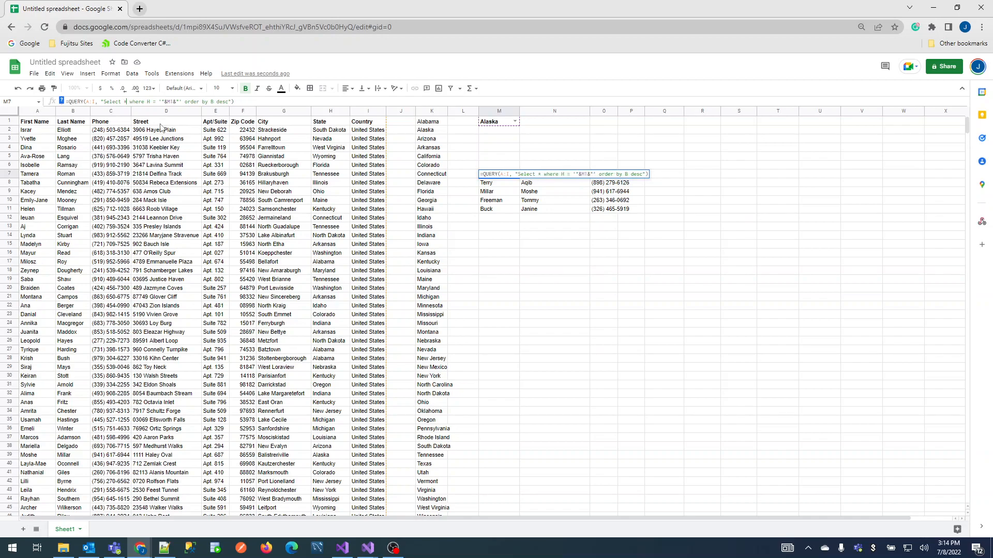
pyautogui.press('Return')
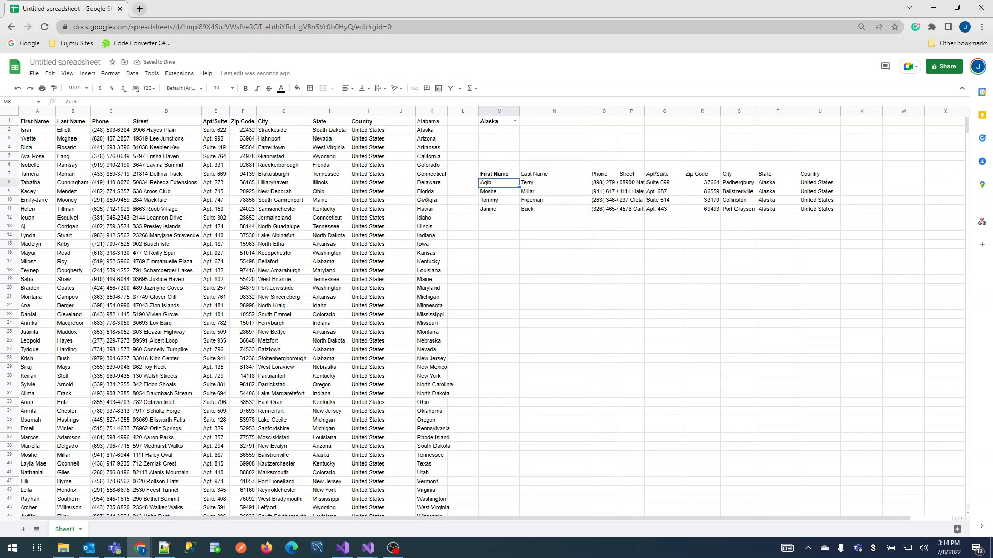
pyautogui.moveTo(770, 185); pyautogui.dragTo(772, 213)
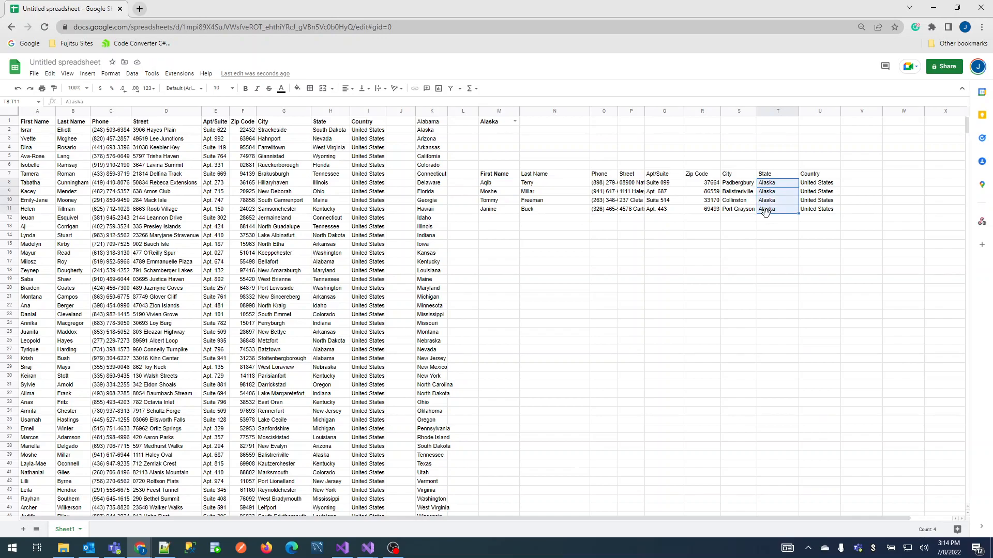
# - Choose Colorado in the M1 dropdown and check the State values in the query result
pyautogui.click(515, 122)
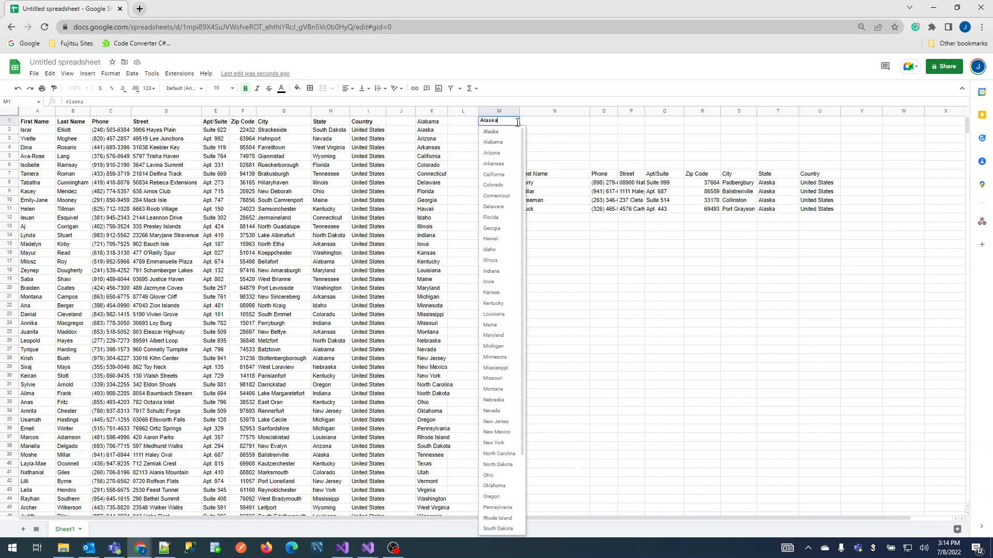
pyautogui.click(500, 186)
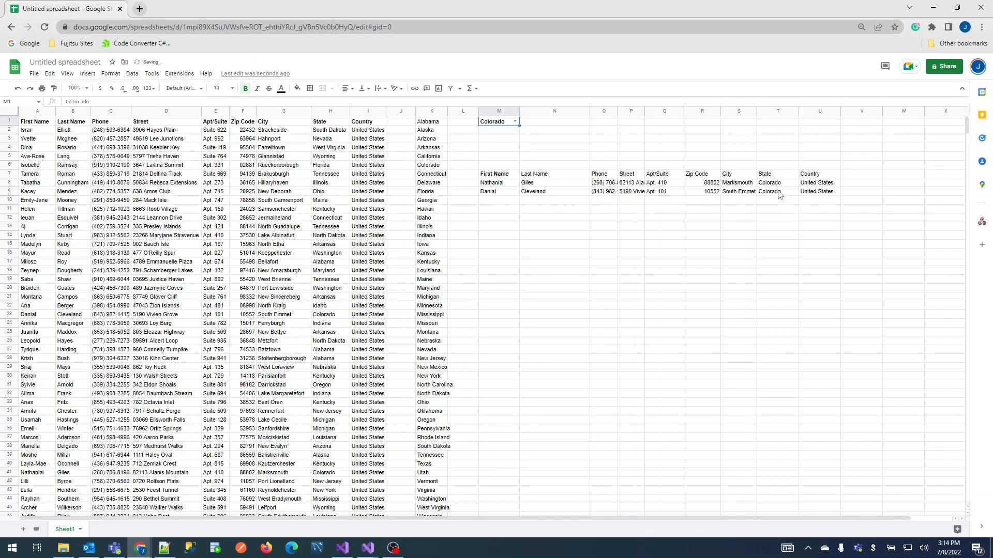
pyautogui.moveTo(778, 184); pyautogui.dragTo(775, 200)
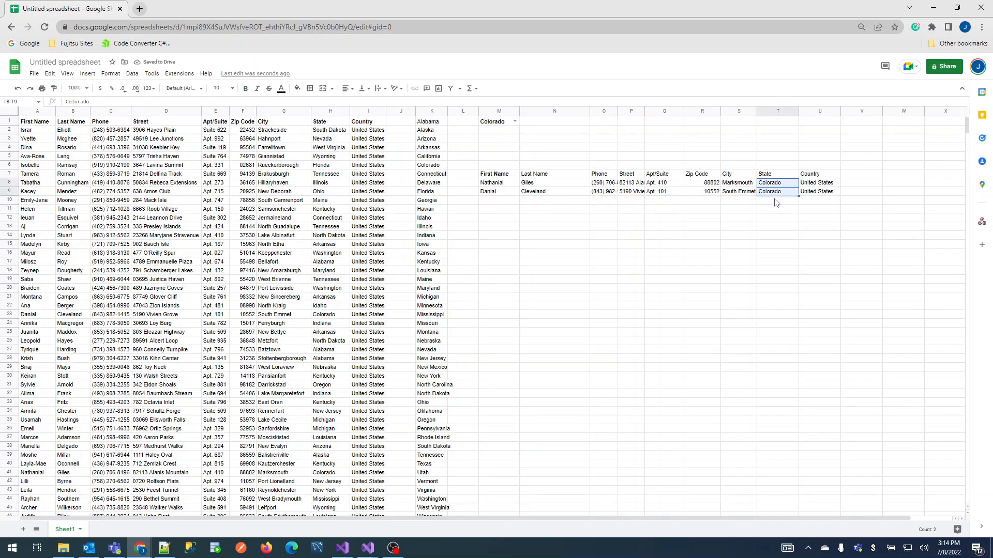
# - Move the QUERY formula from M7 up to M3
pyautogui.click(776, 202)
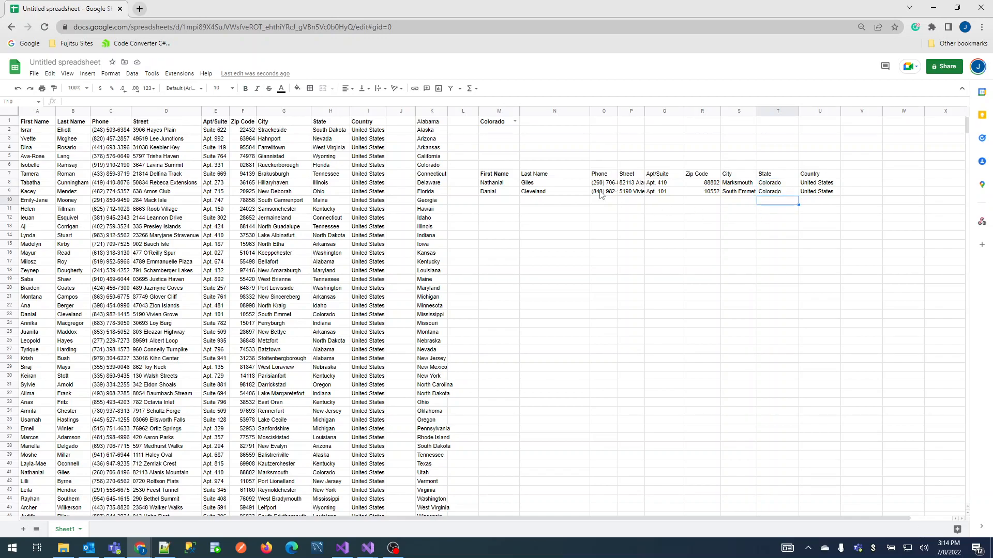
pyautogui.click(502, 176)
pyautogui.moveTo(502, 178); pyautogui.dragTo(505, 142)
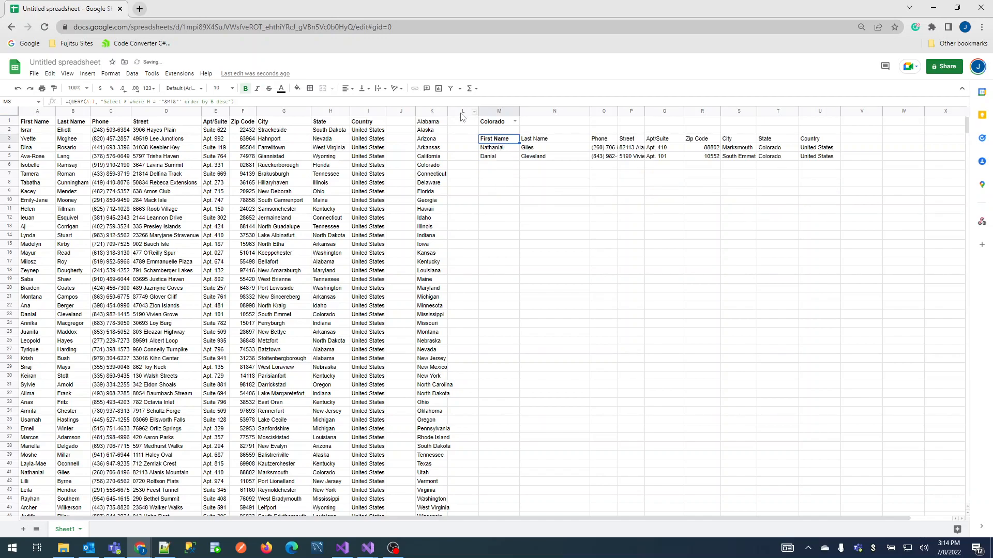
# - Hide columns A through L so only the dropdown and query result are shown
pyautogui.moveTo(463, 110)
pyautogui.mouseDown()
pyautogui.moveTo(232, 111)
pyautogui.moveTo(119, 80)
pyautogui.moveTo(30, 107)
pyautogui.mouseUp()
pyautogui.rightClick(41, 117)
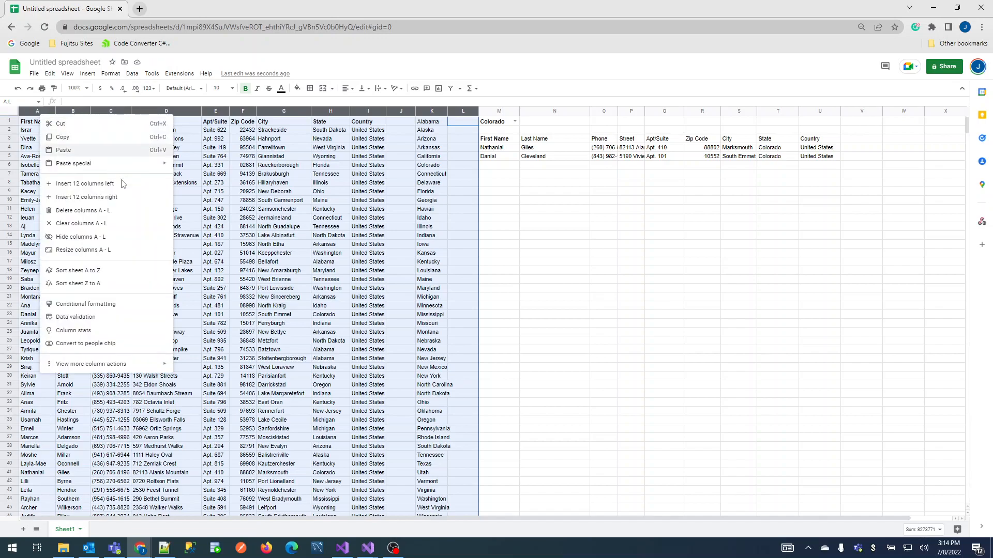
pyautogui.click(129, 237)
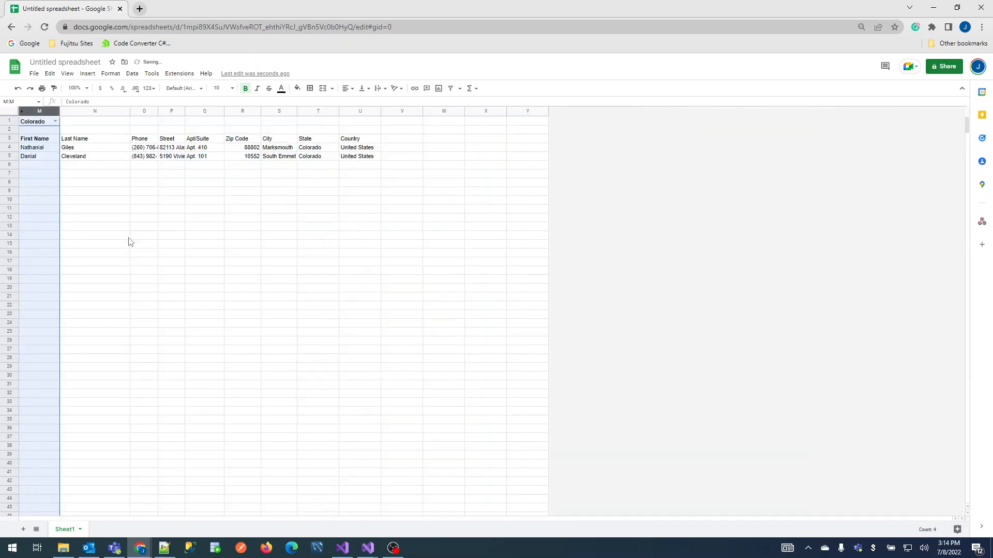
pyautogui.click(128, 237)
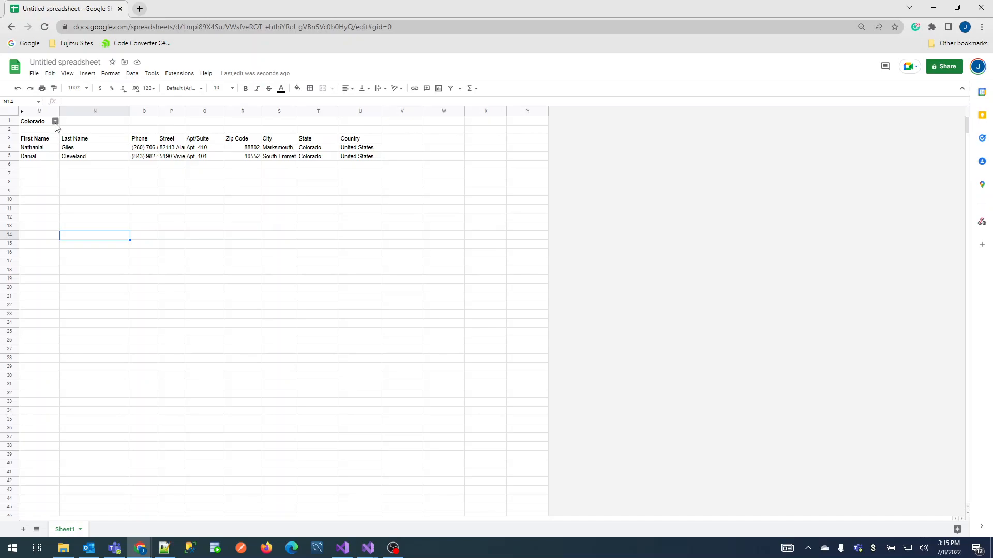
# - Choose Indiana in the M1 dropdown and unhide columns A through L
pyautogui.click(56, 121)
pyautogui.click(32, 272)
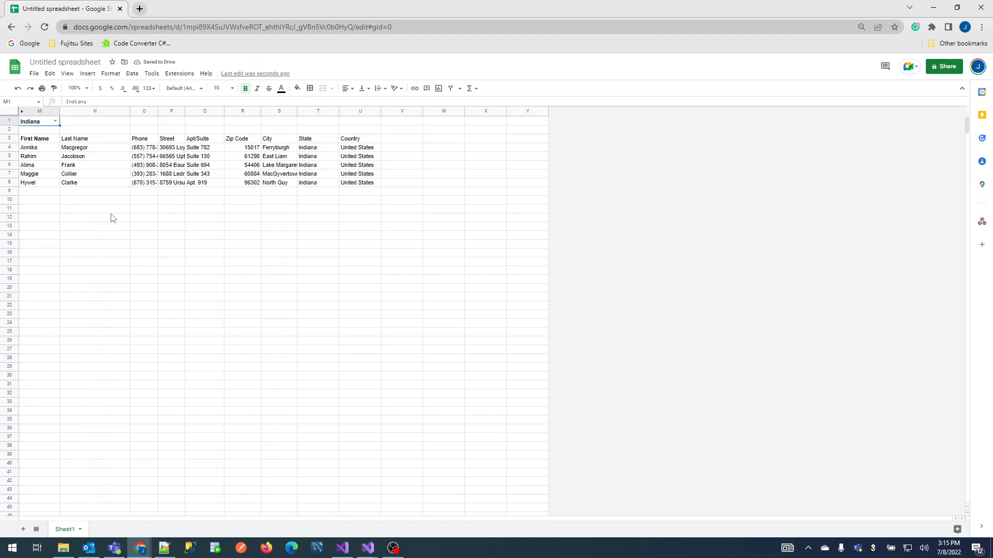
pyautogui.click(24, 112)
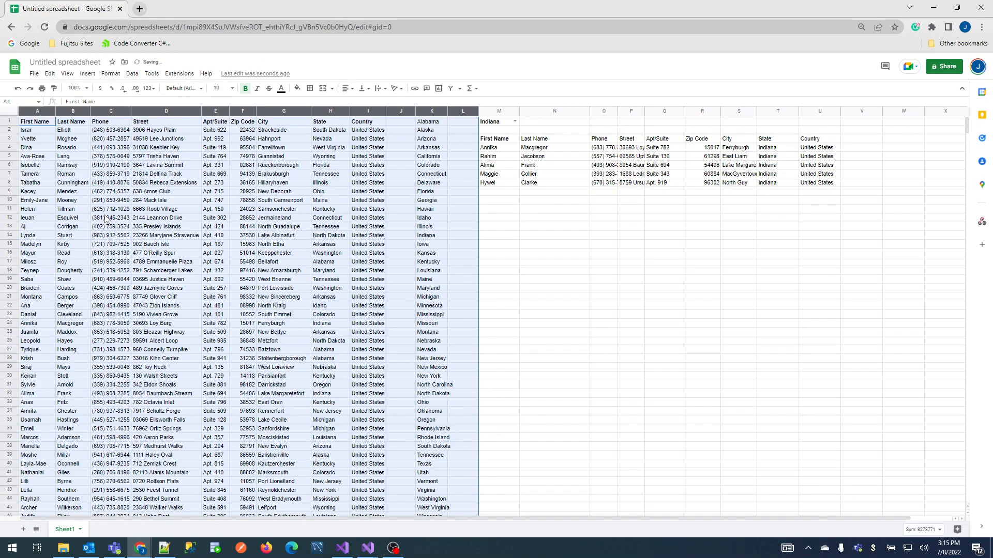
pyautogui.click(513, 226)
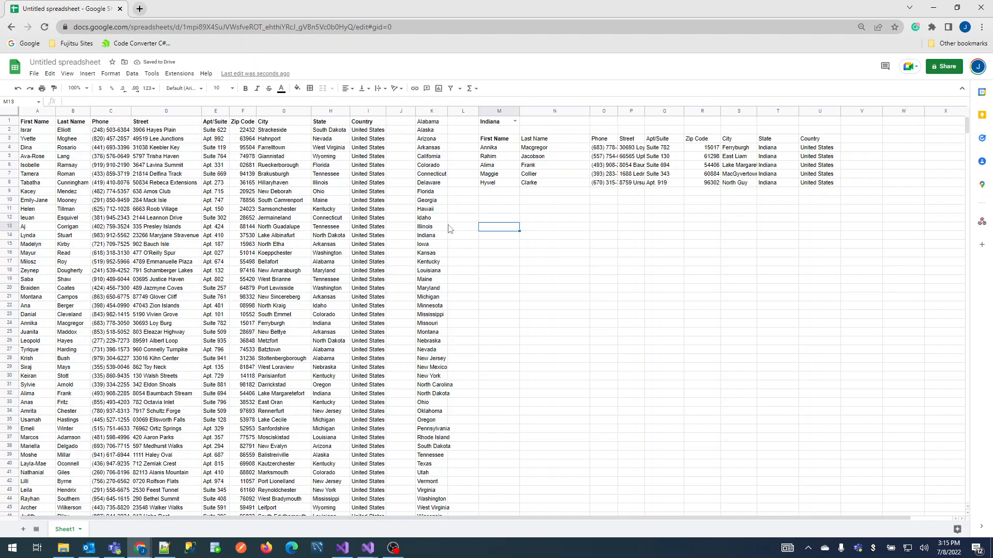